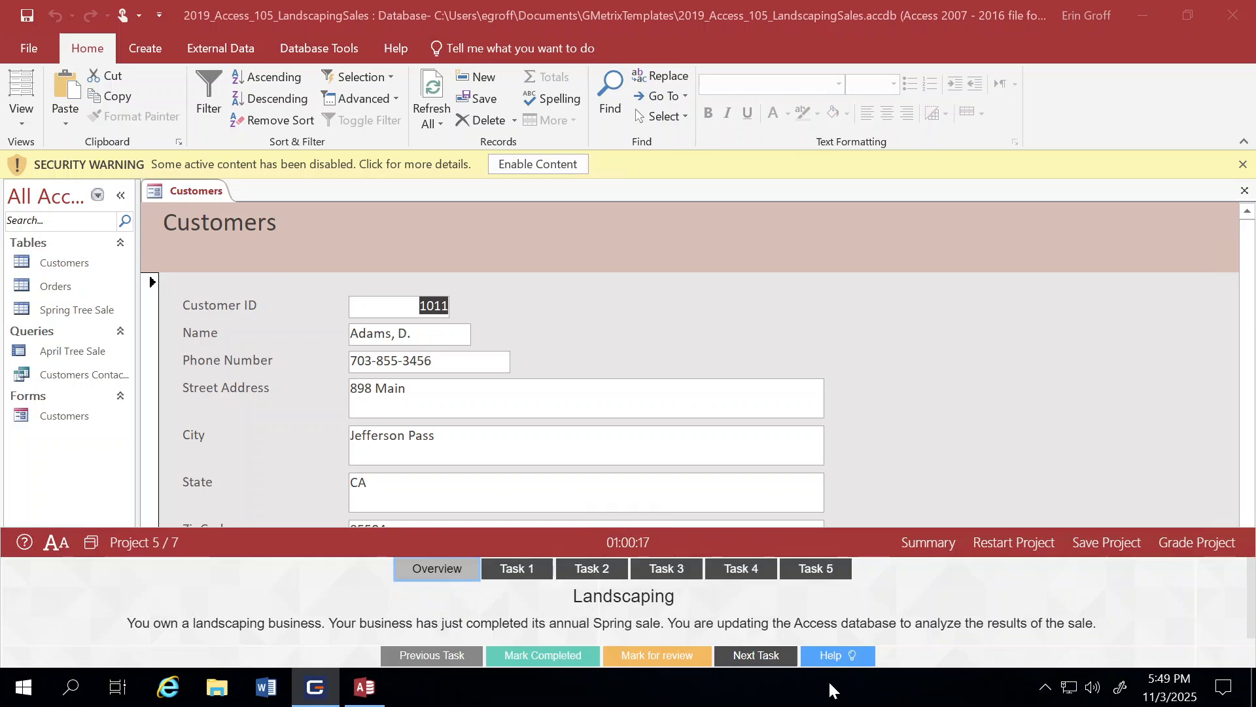
- Add the Phone Number field to the Customers Contacts query in Design View and mark Task 1 completed
left_click(529, 573)
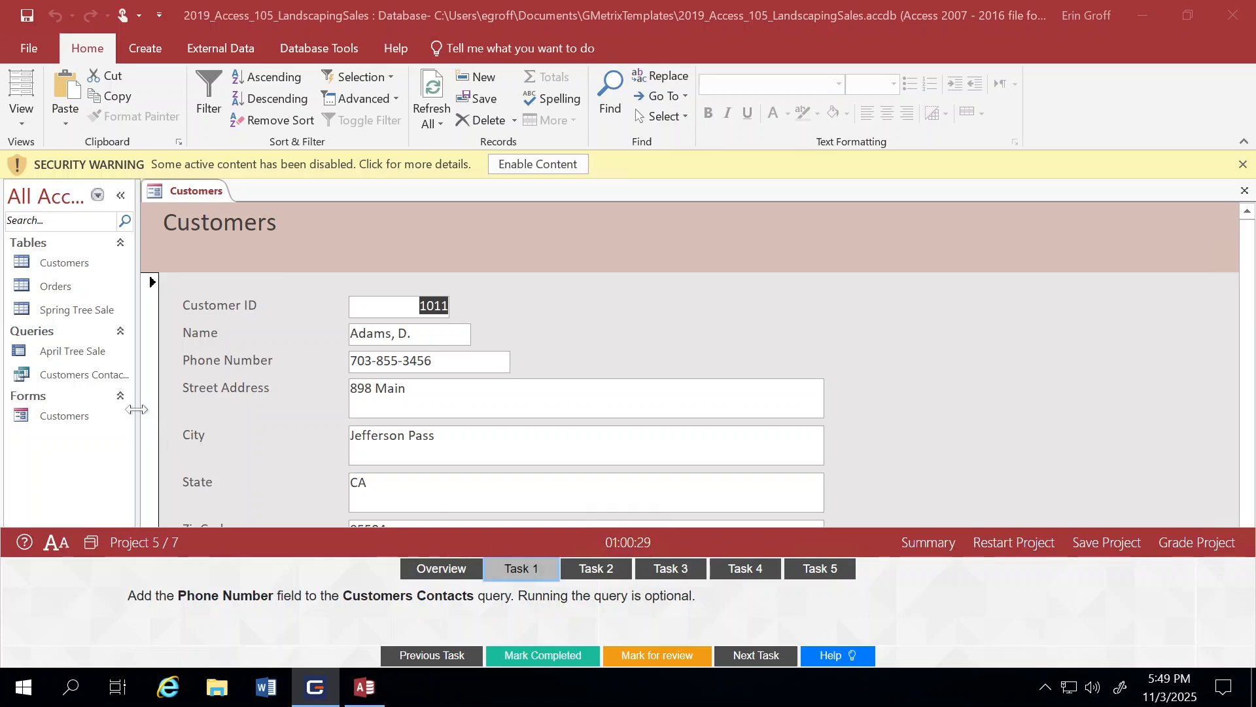
right_click(71, 381)
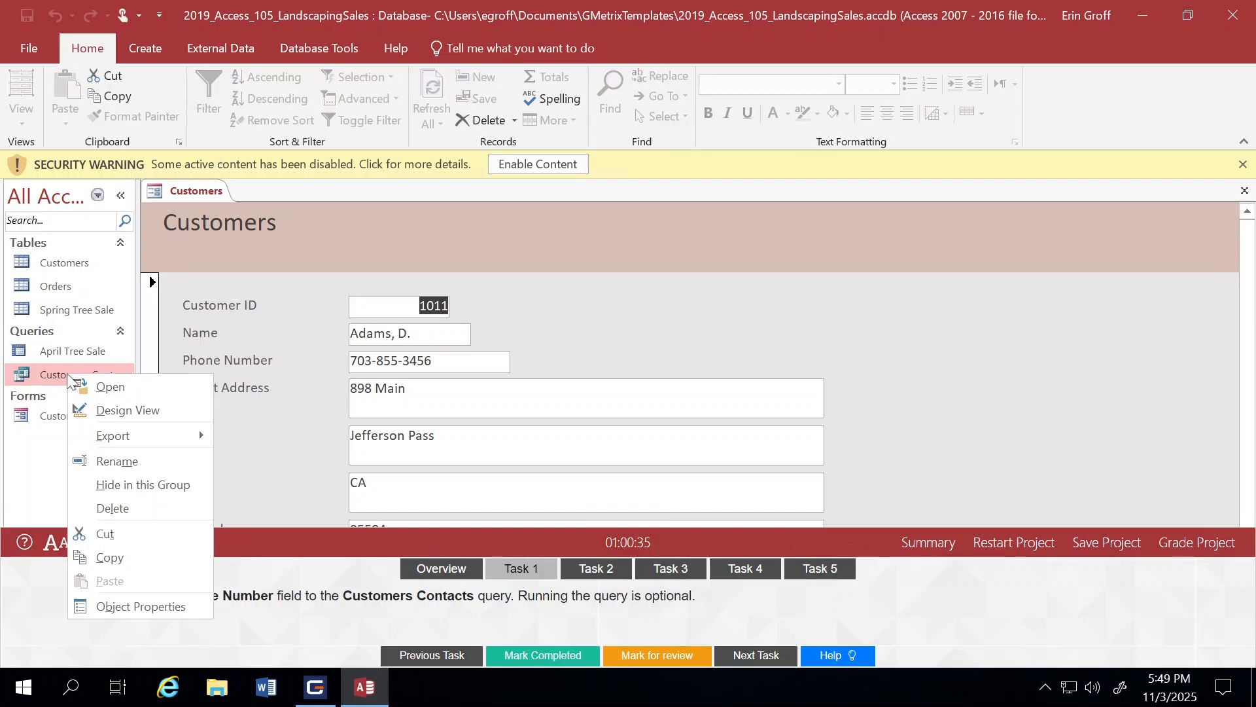
left_click(110, 409)
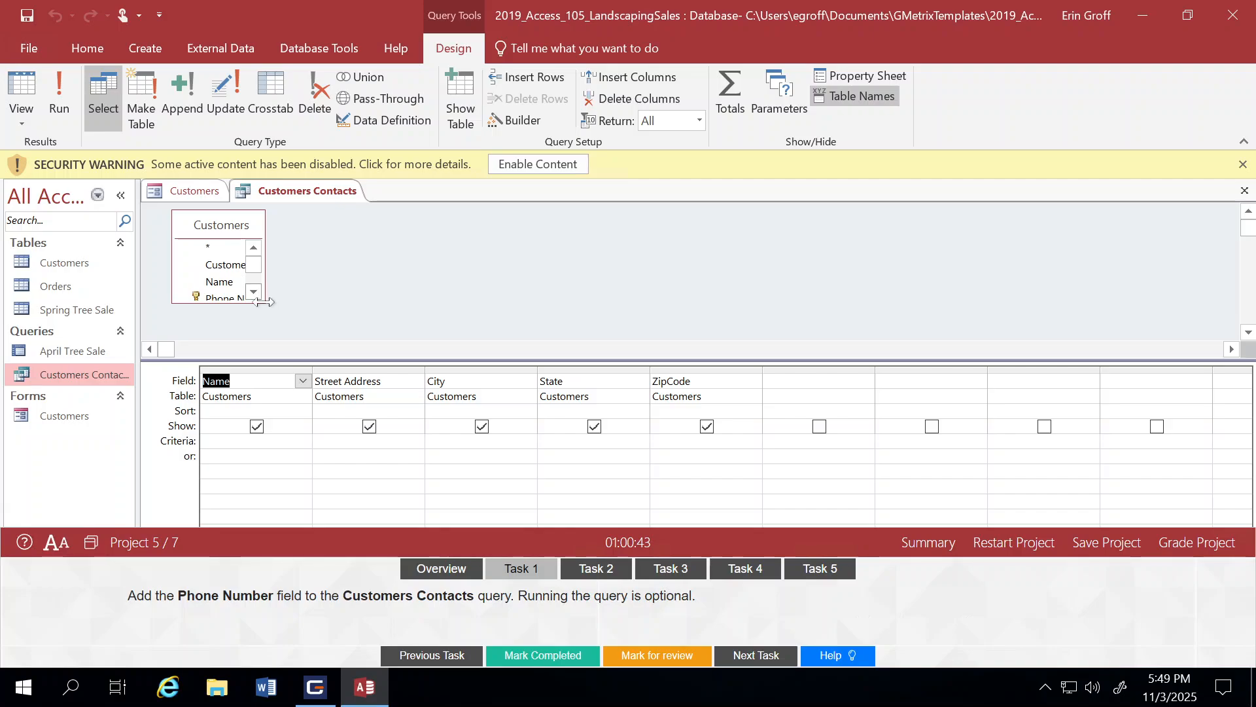
left_click_drag(264, 301, 363, 361)
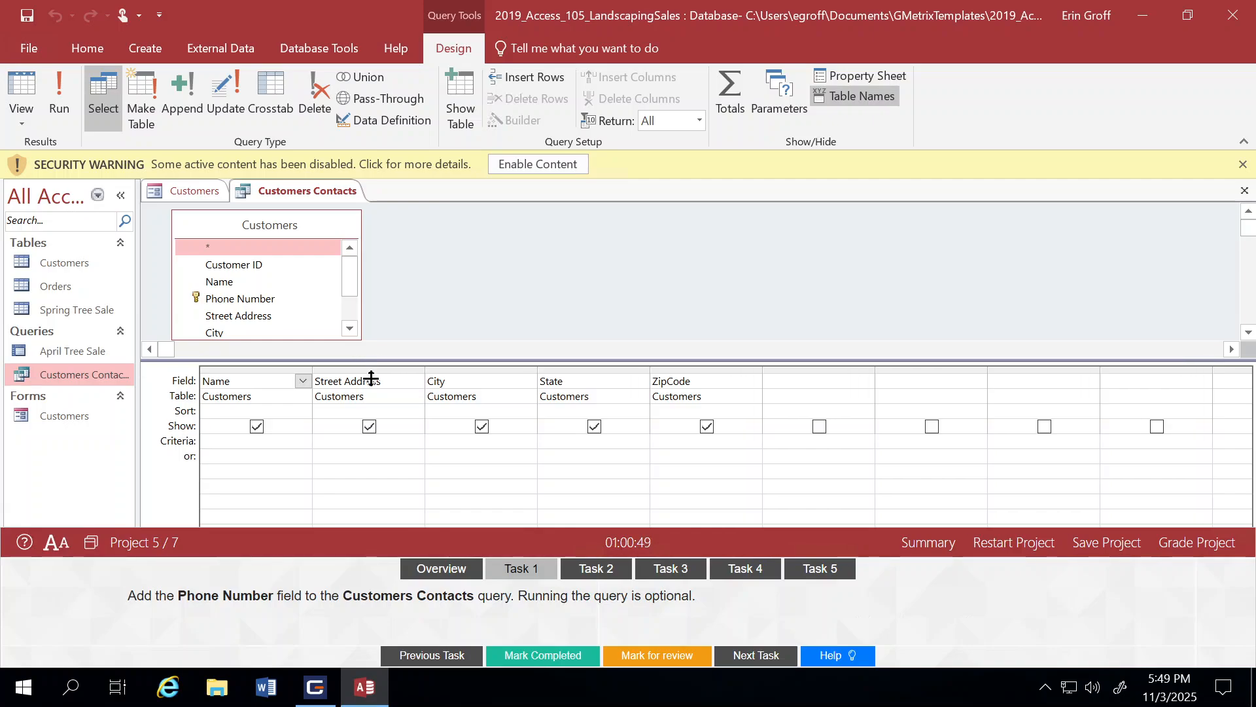
left_click_drag(371, 378, 371, 413)
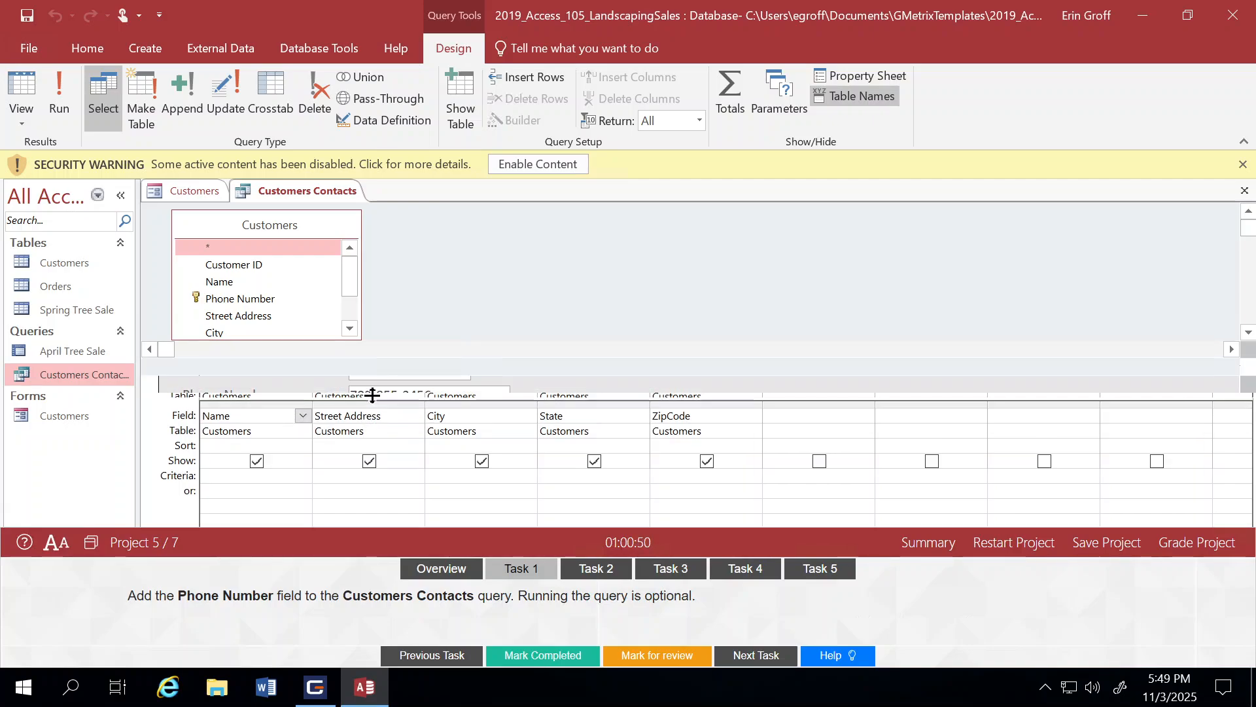
double_click(241, 300)
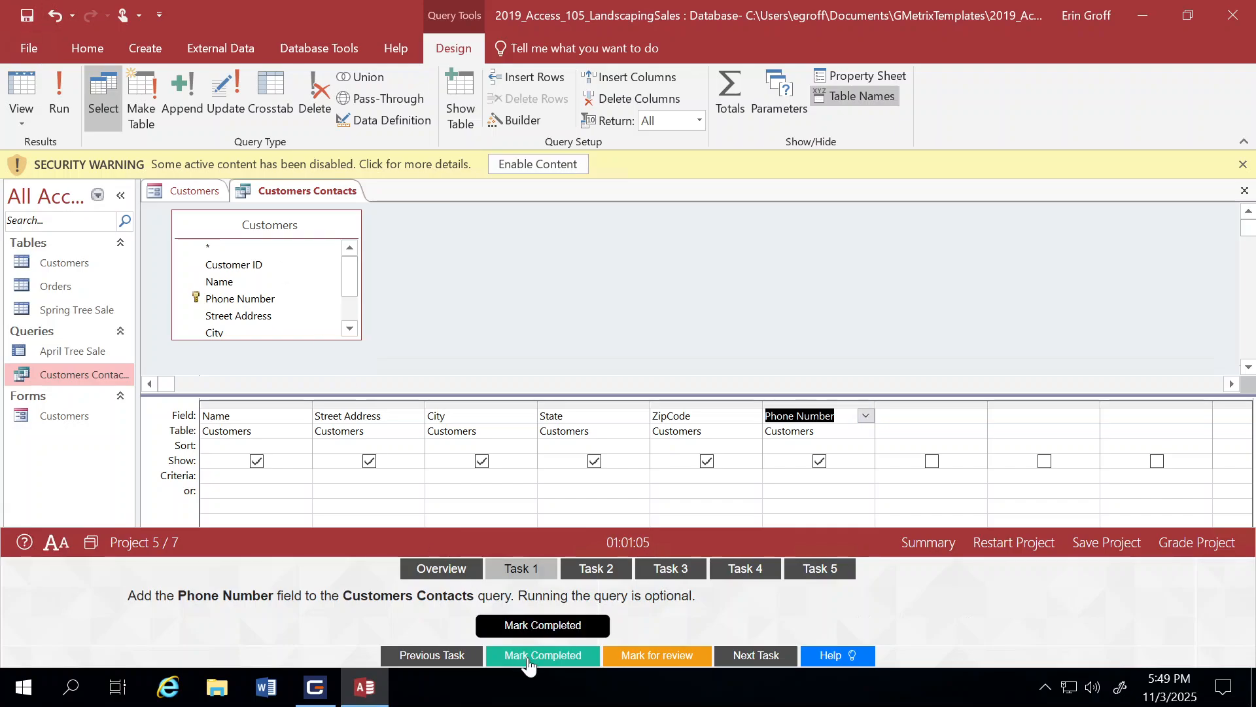
left_click(571, 663)
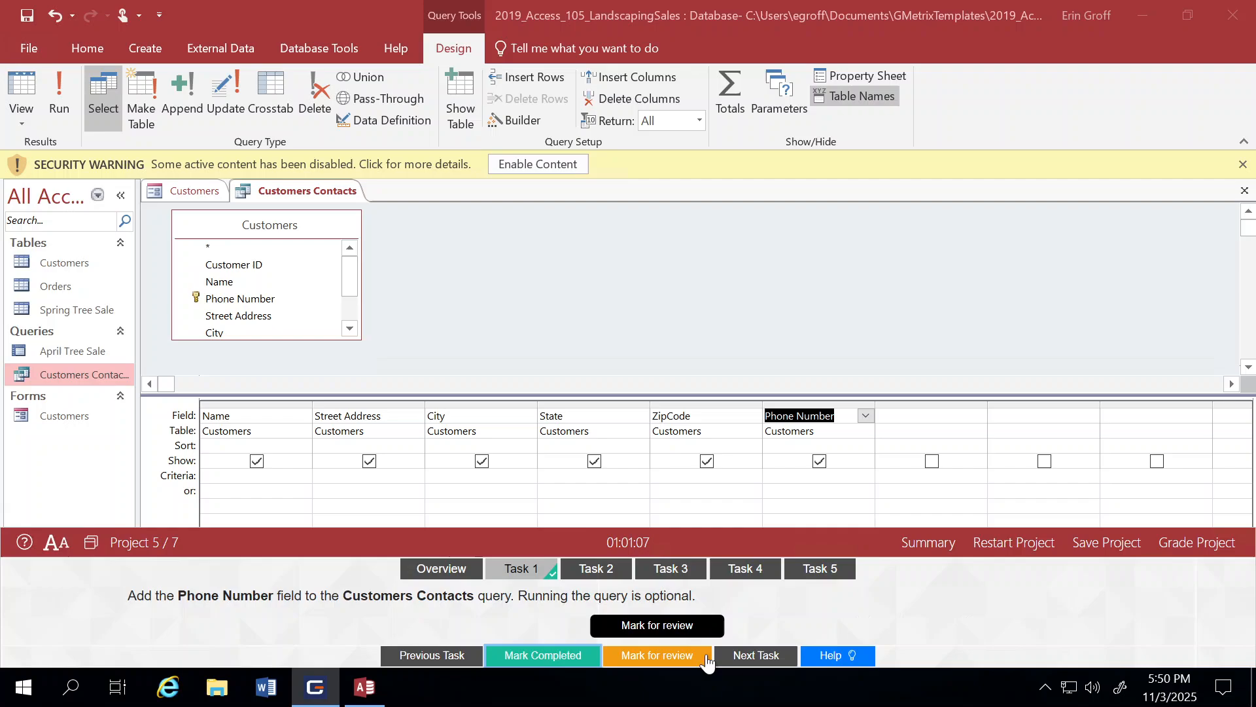
left_click(751, 656)
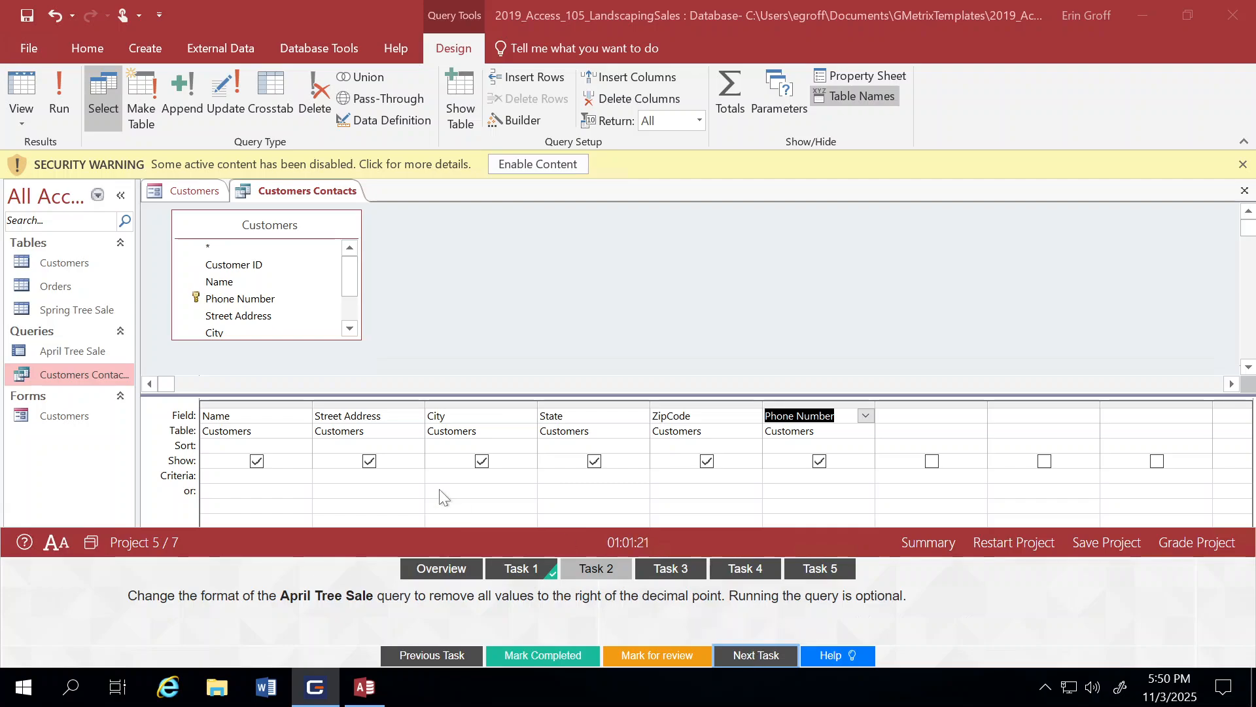
- Open the April Tree Sale query in Design View and show its Property Sheet
right_click(68, 352)
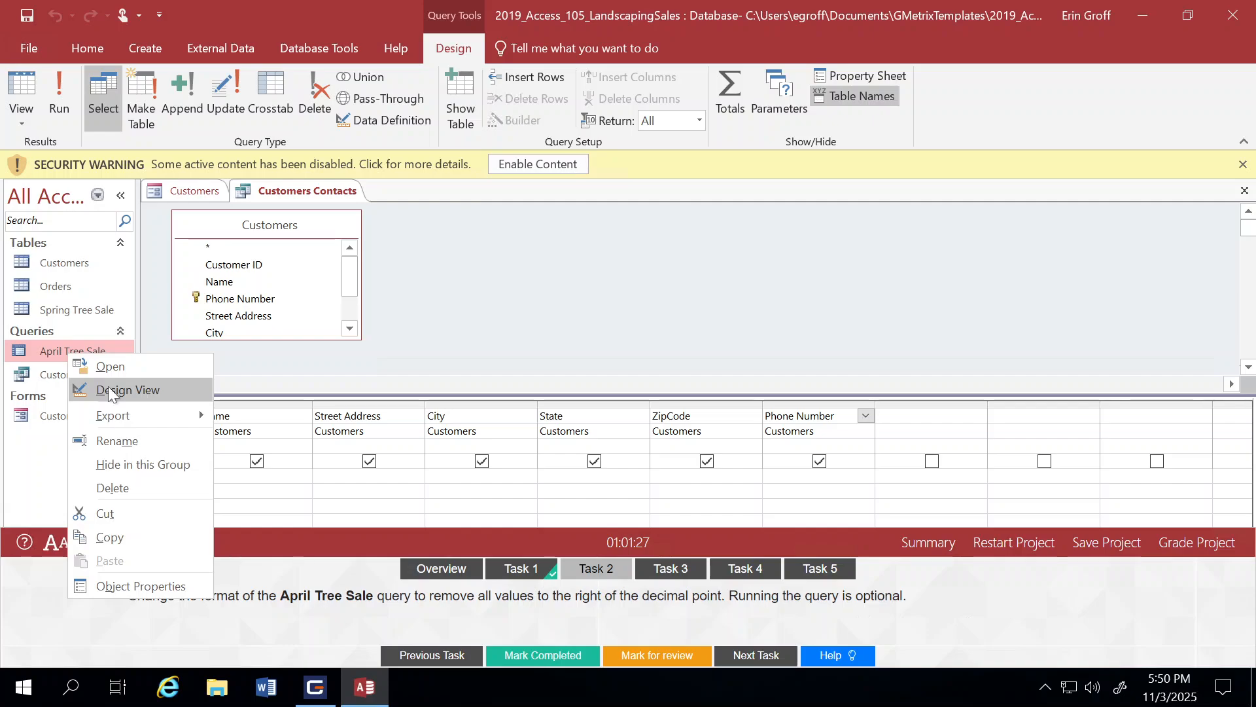
left_click(105, 390)
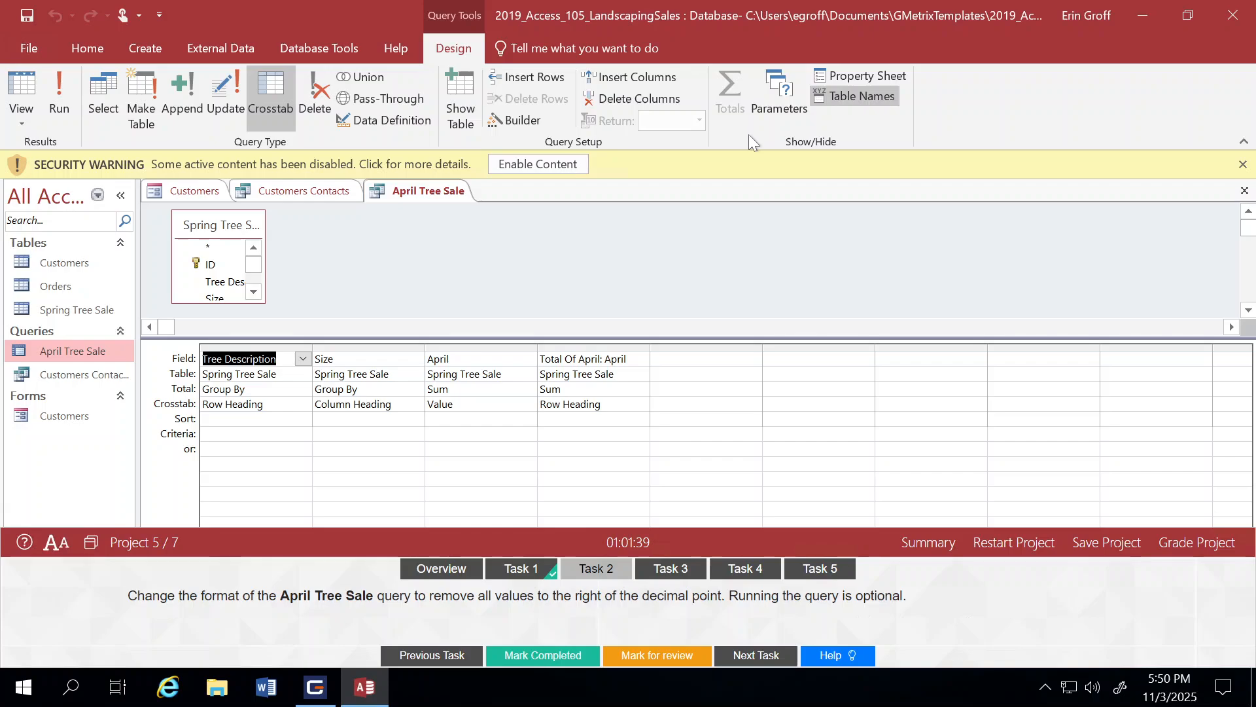
left_click(850, 77)
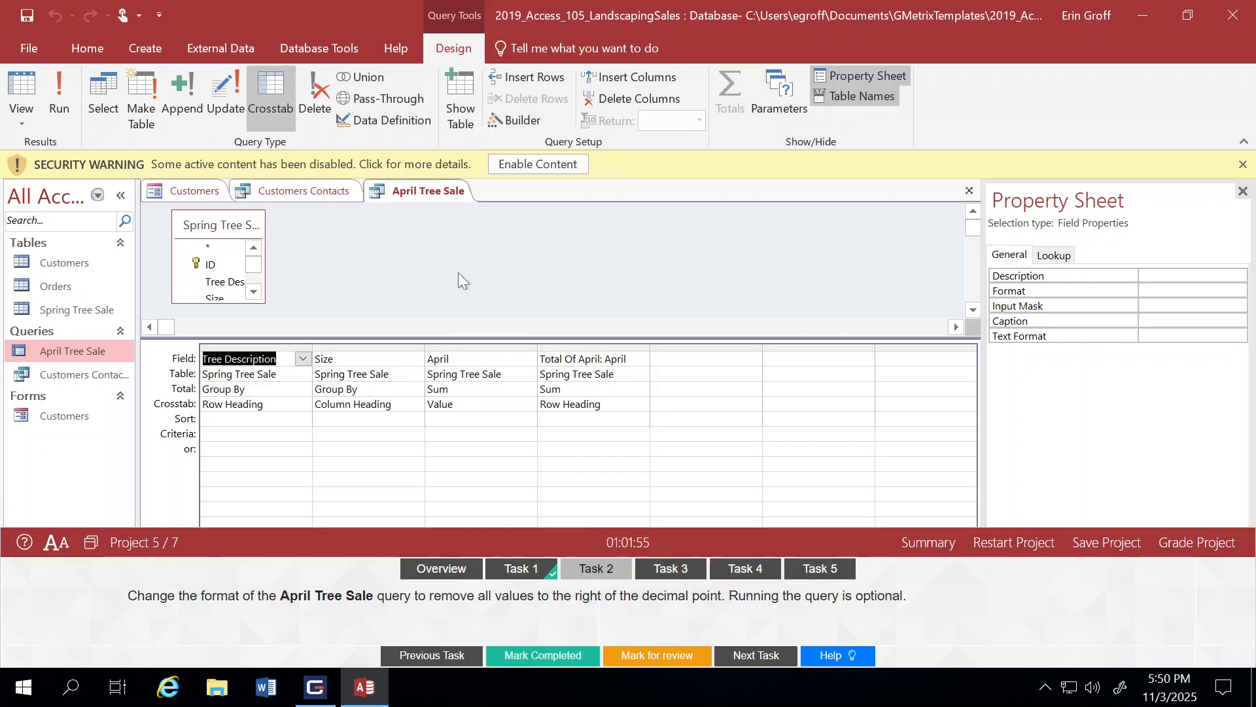
- Set the April value field's Decimal Places to 0 in the April Tree Sale query and mark Task 2 completed
left_click(452, 345)
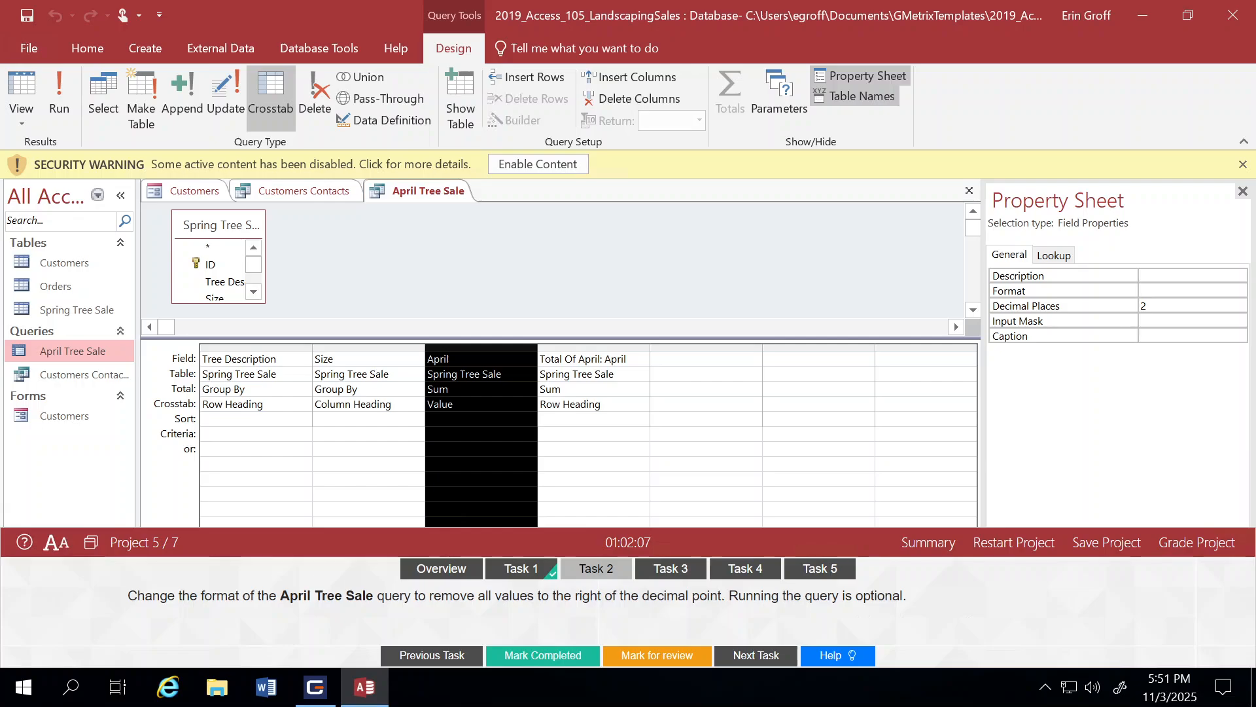
left_click(1146, 306)
left_click(1238, 305)
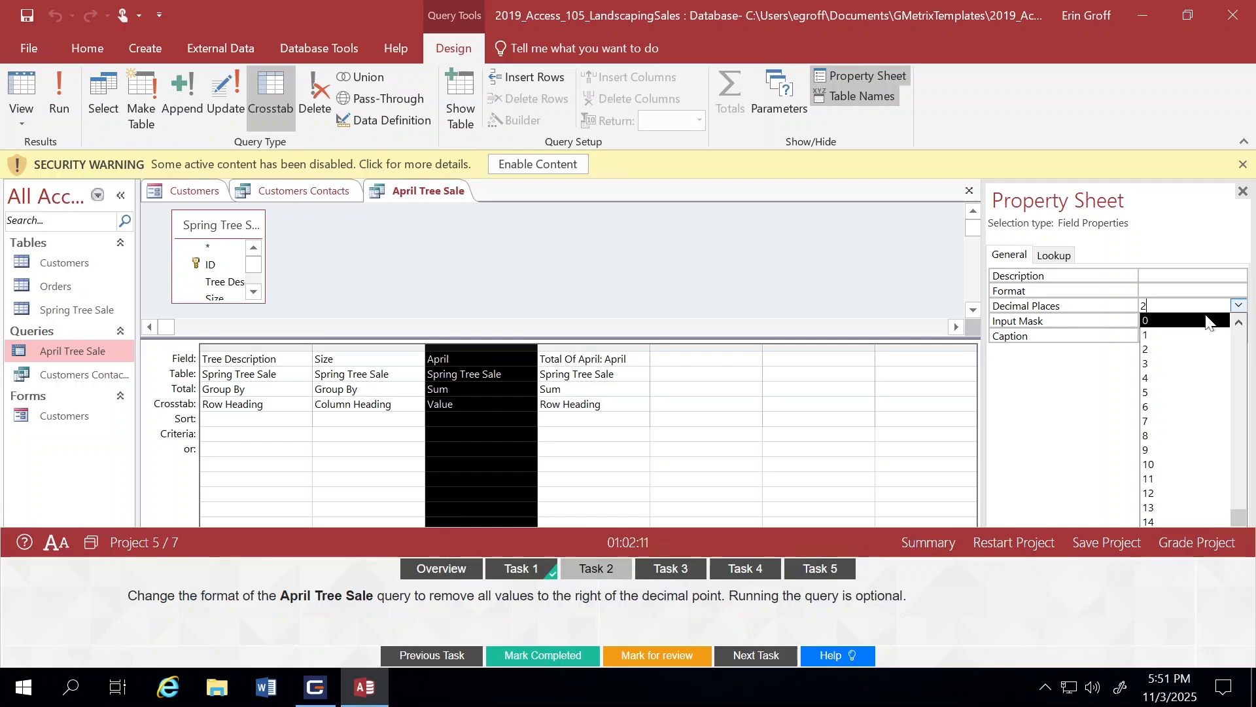
left_click(1200, 321)
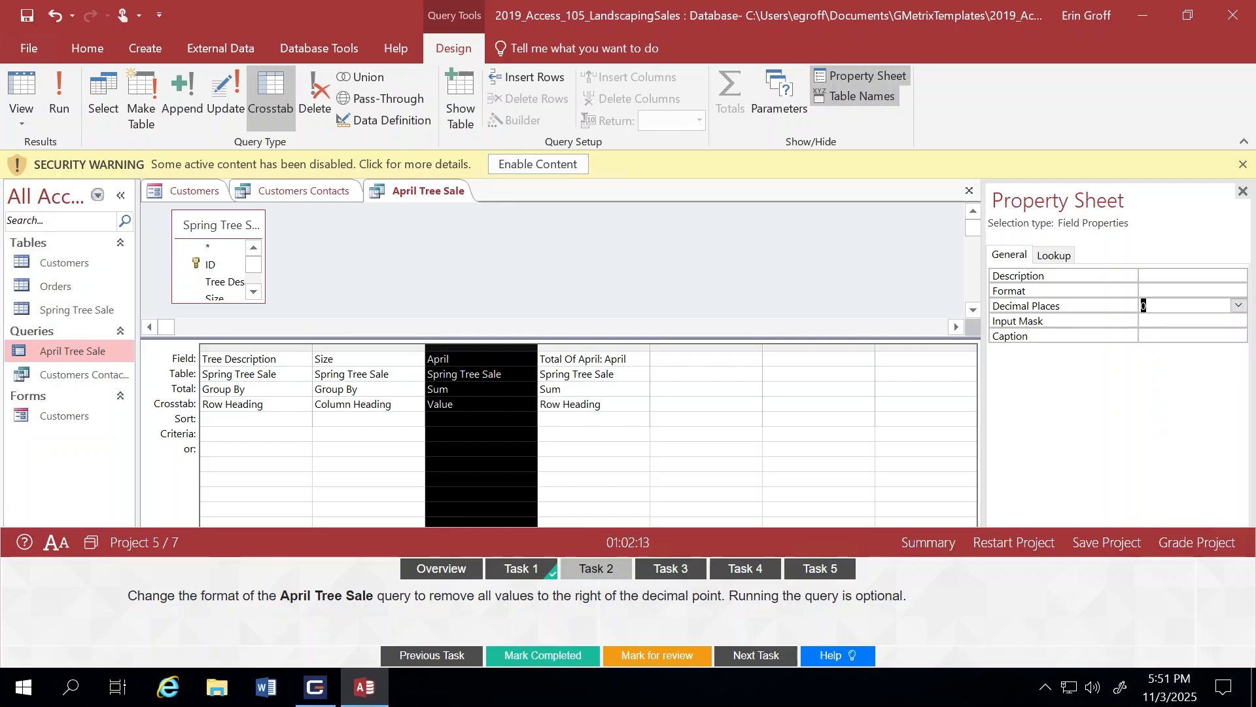
left_click(1243, 191)
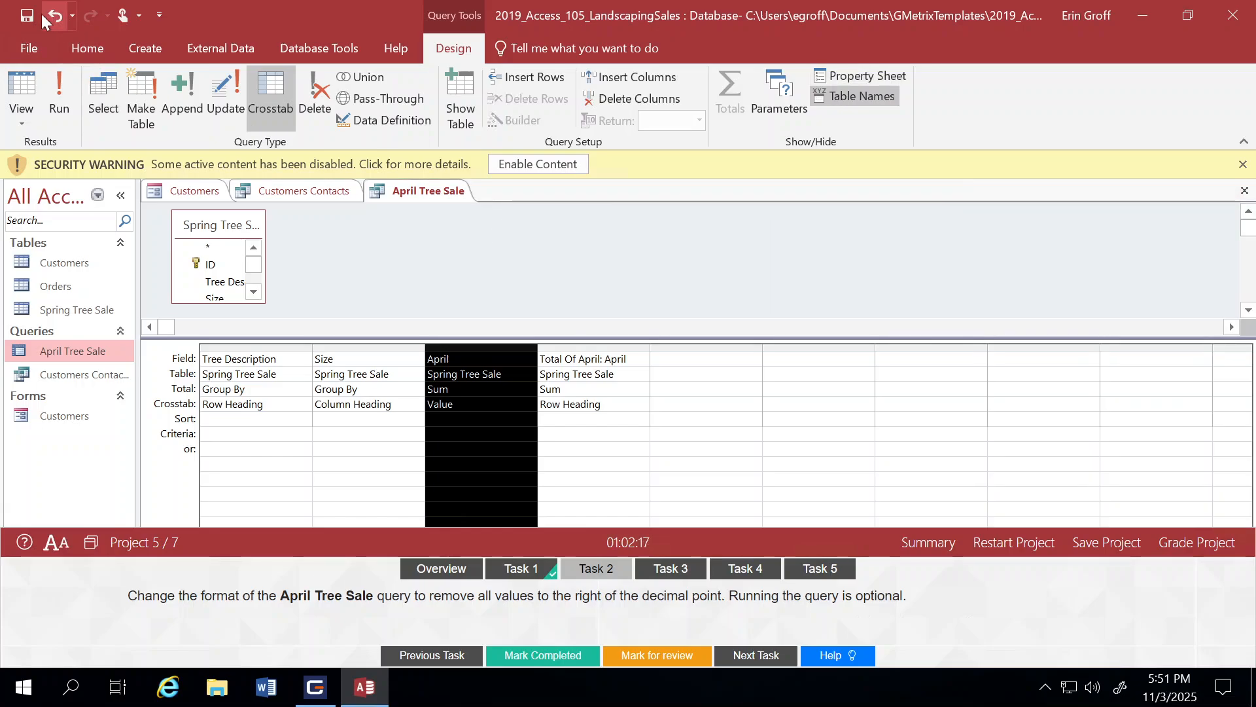
left_click(540, 656)
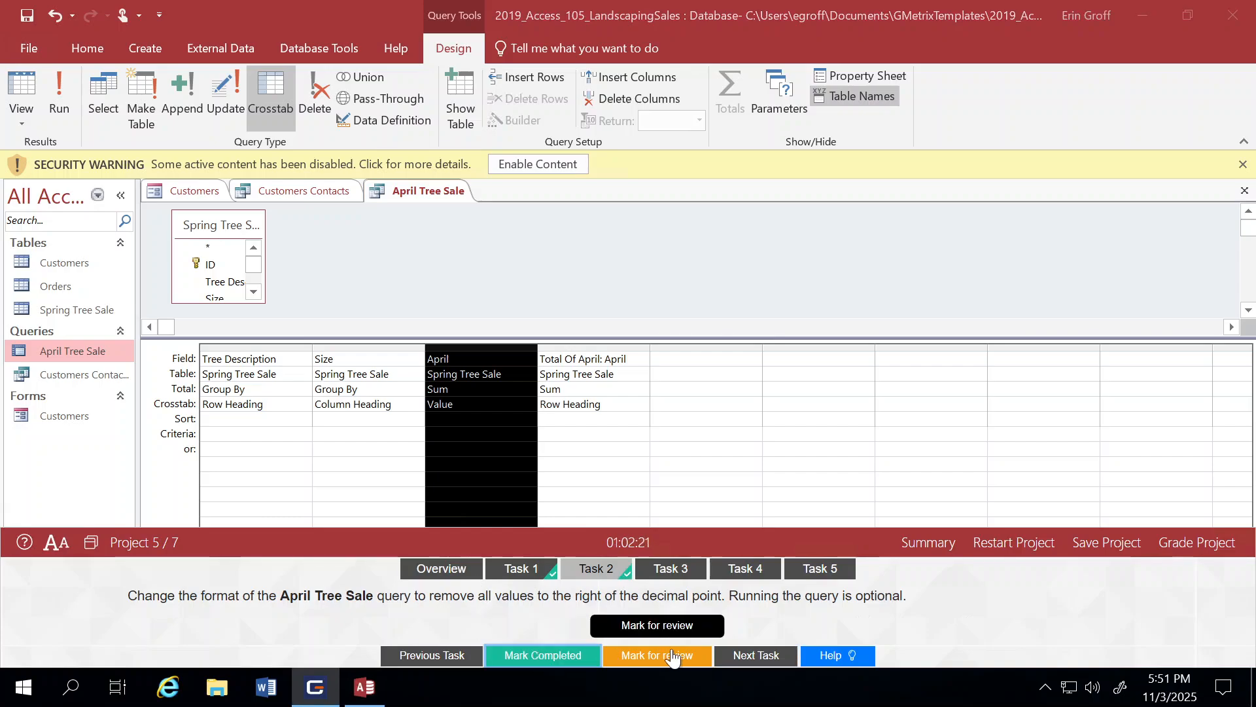
left_click(750, 655)
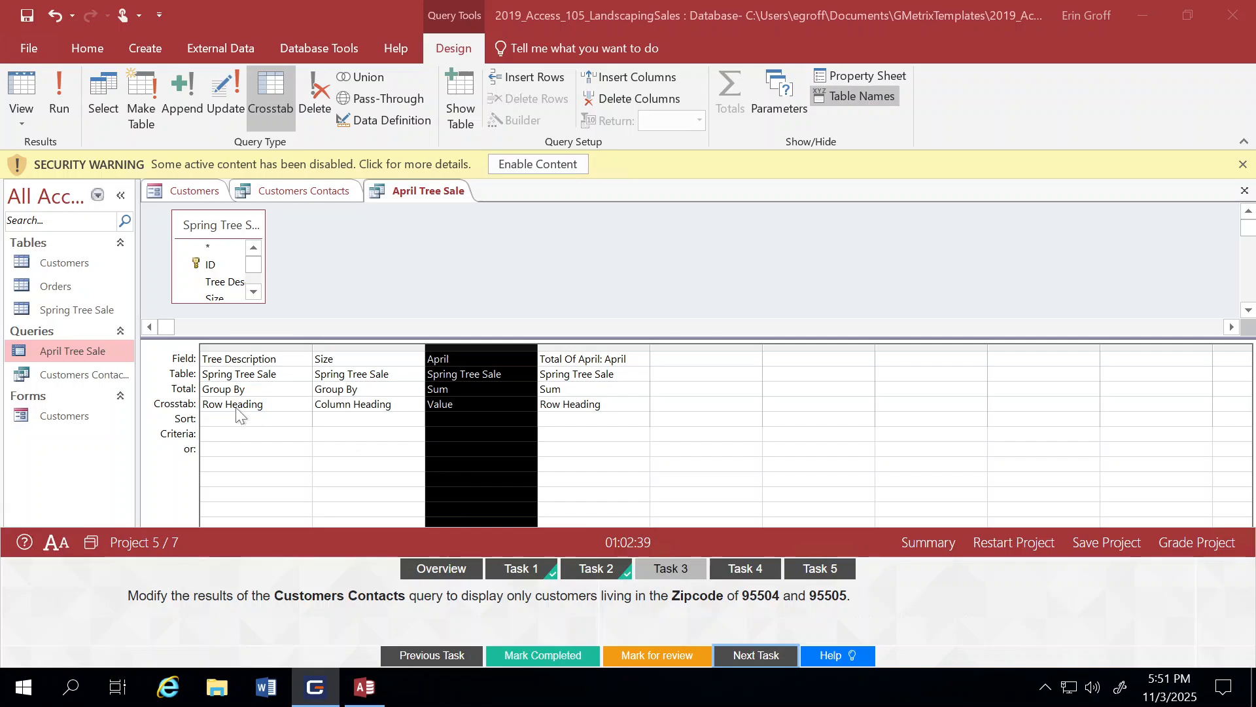
- Open the Customers Contacts query and filter the ZipCode field to show only 95504 and 95505
double_click(85, 375)
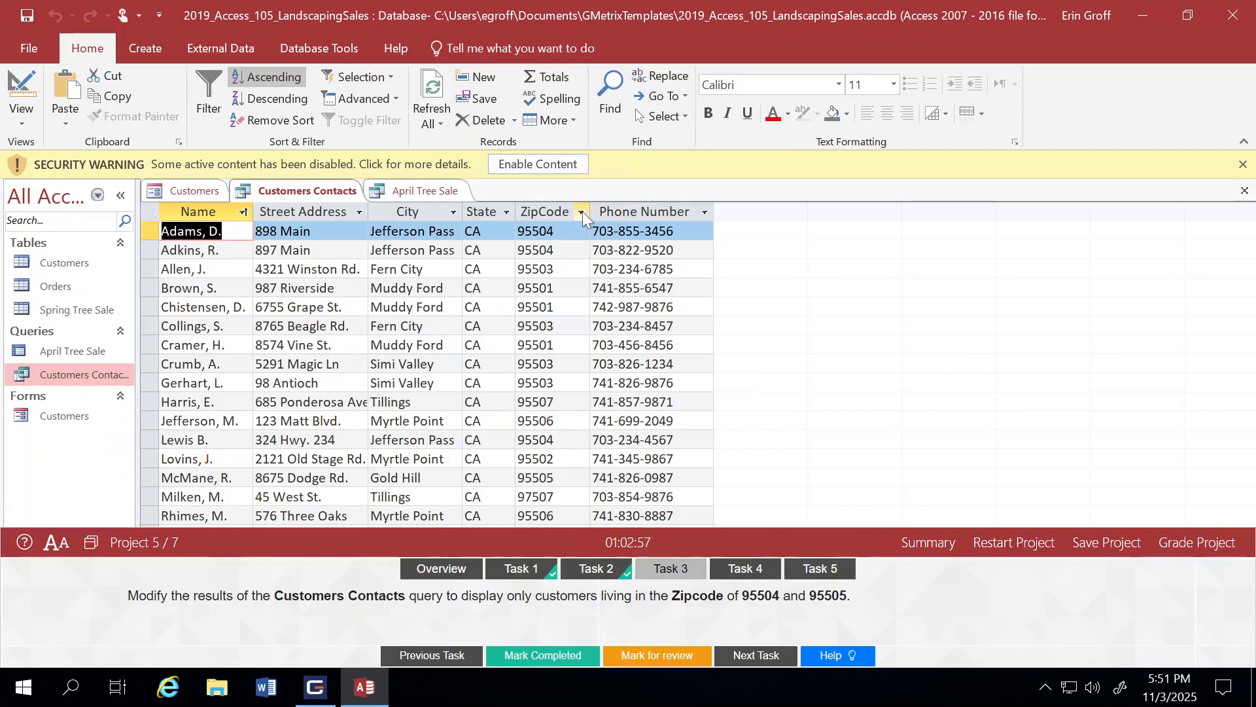
left_click(539, 208)
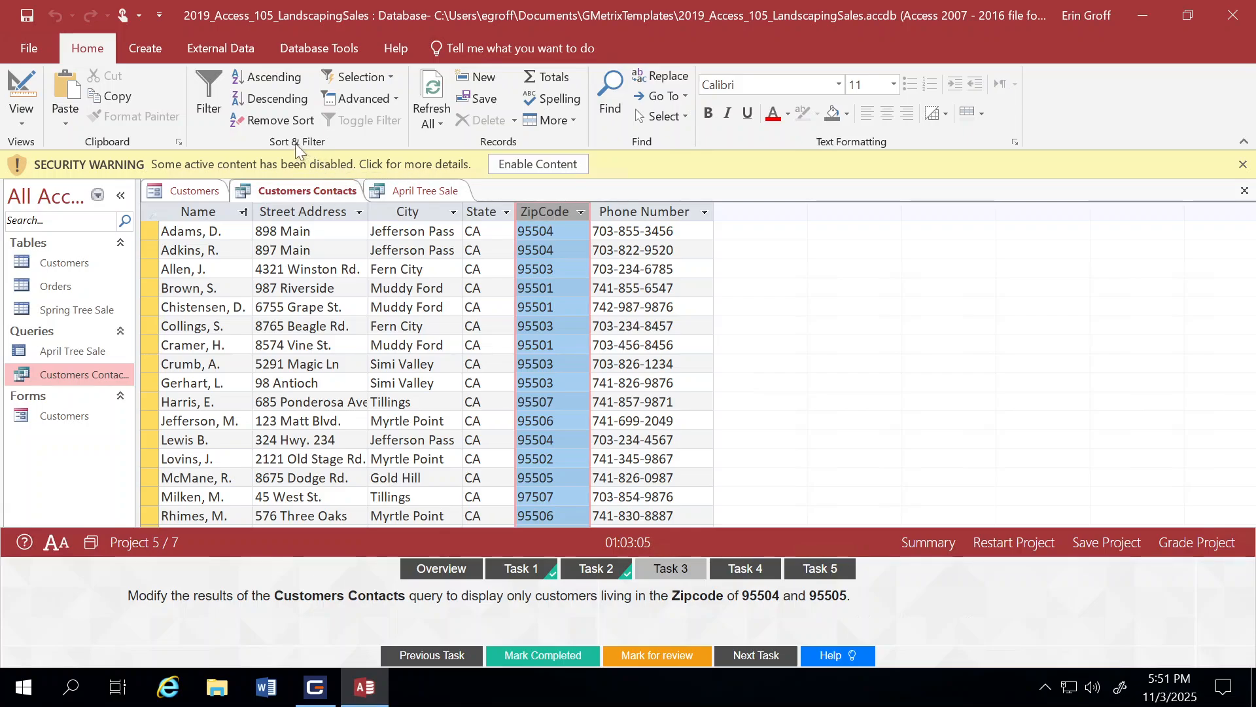
left_click(212, 95)
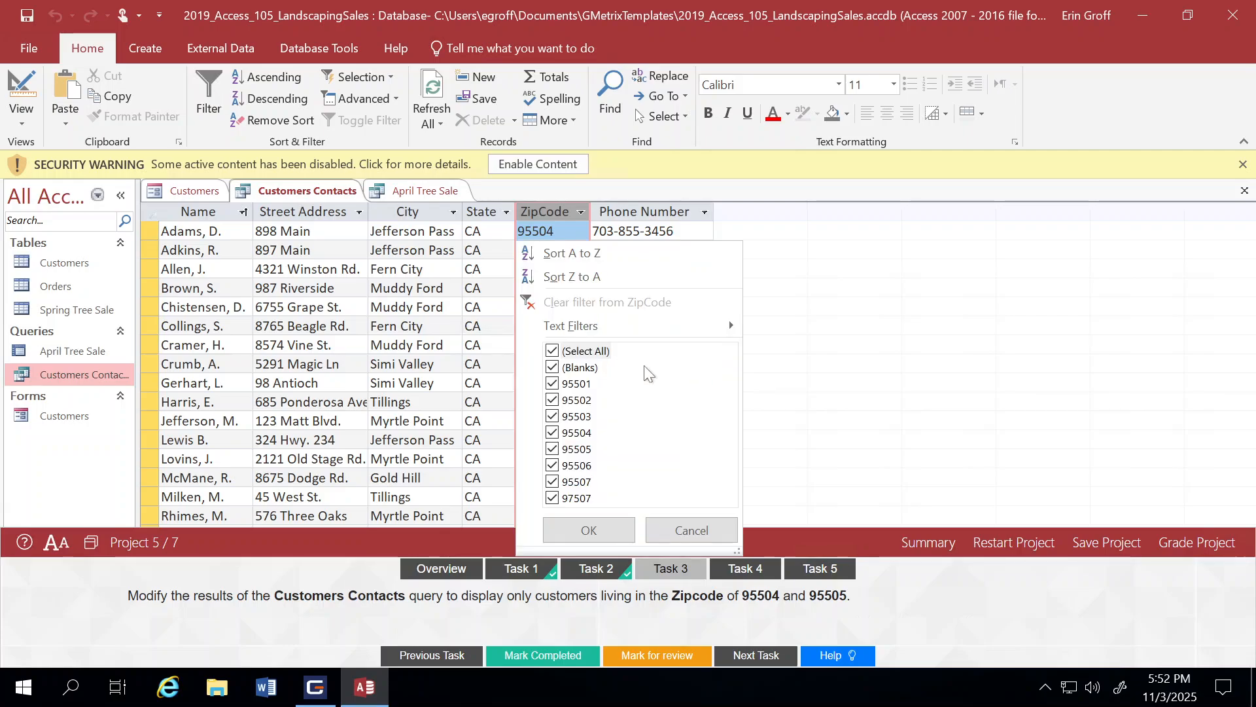
left_click(557, 353)
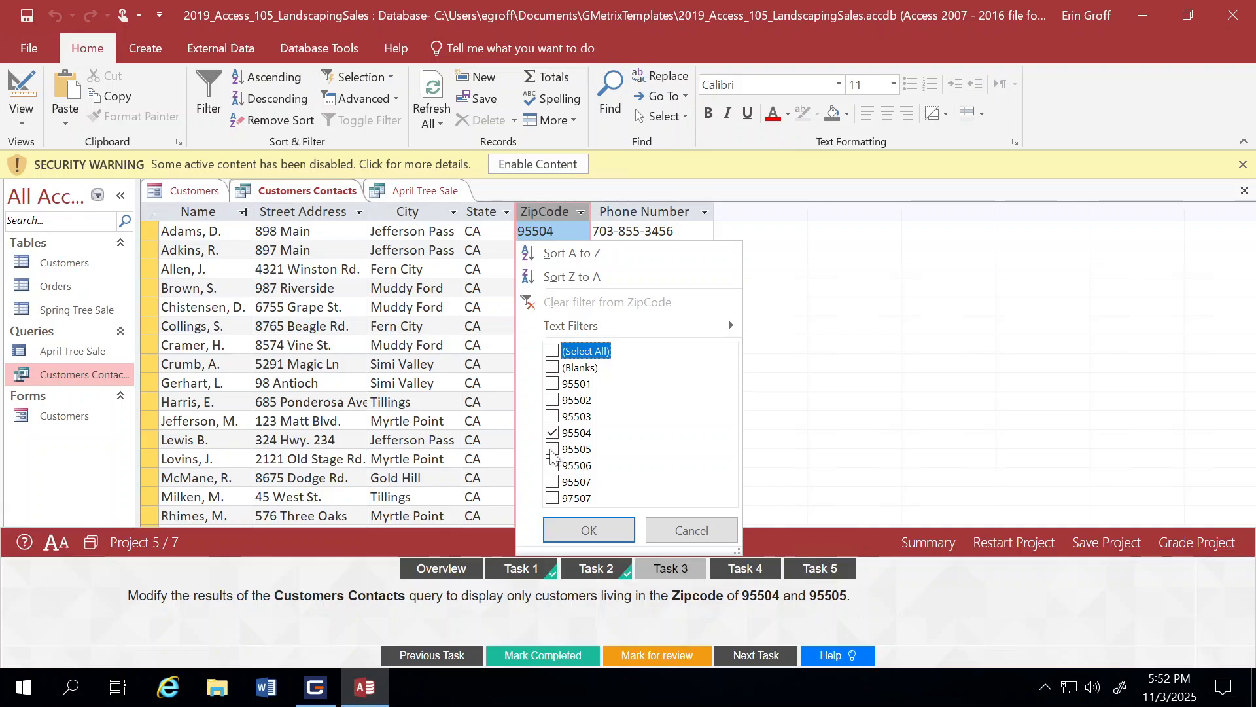
left_click(591, 528)
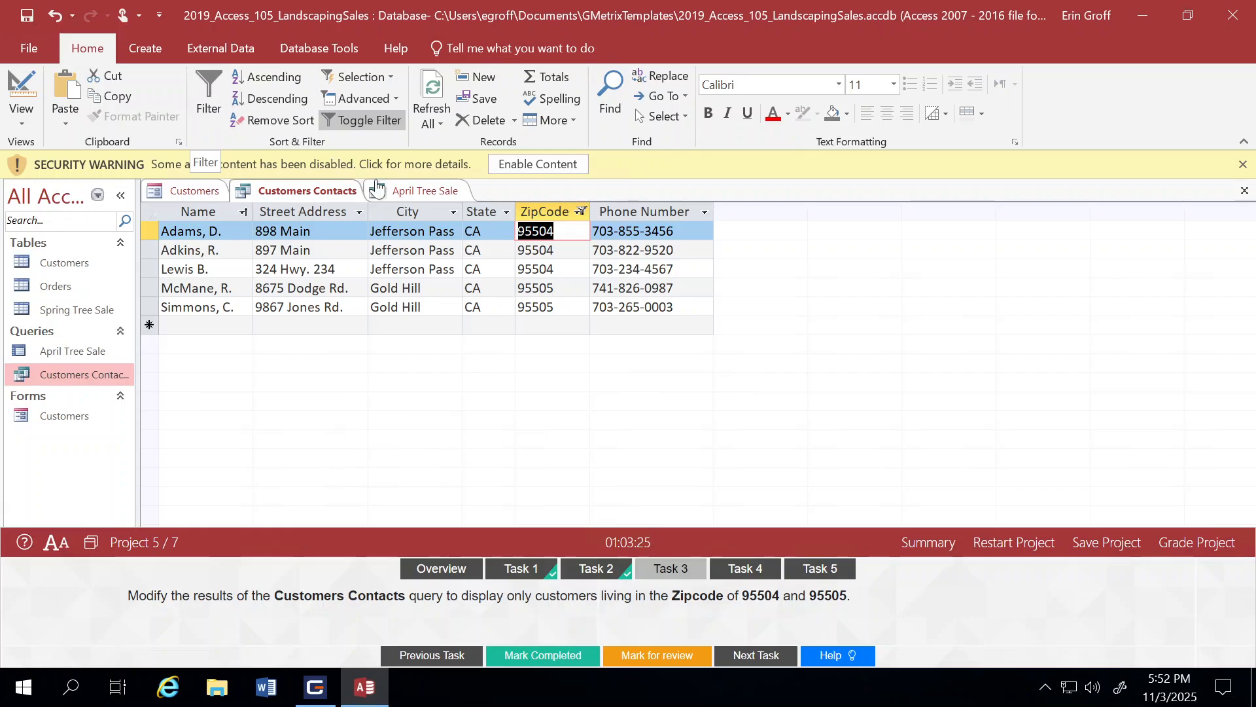
left_click(455, 215)
left_click(453, 213)
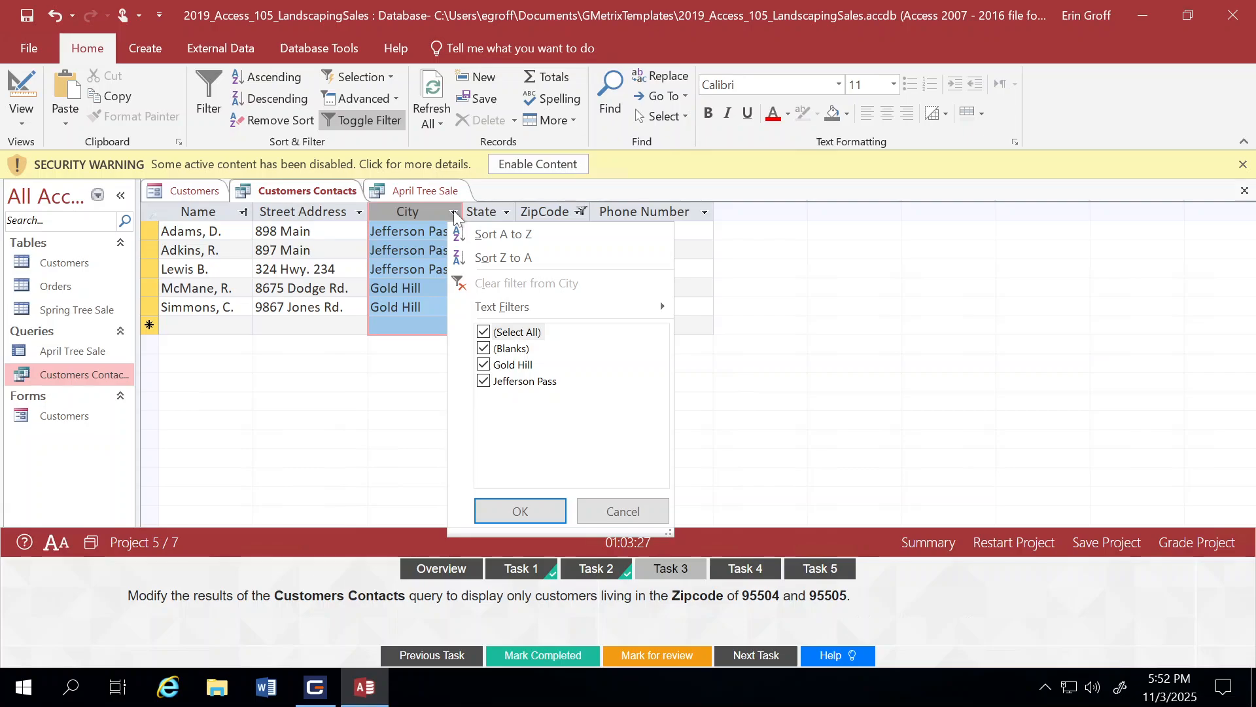
left_click(454, 213)
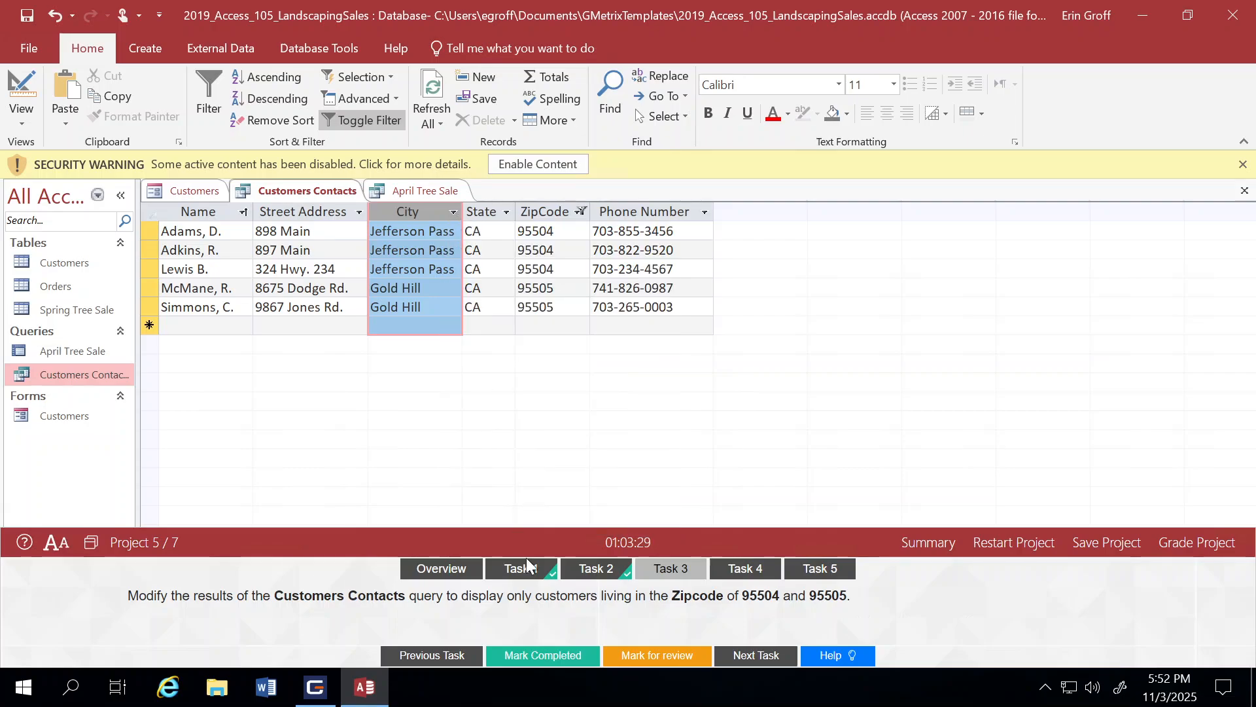
- Mark Task 3 completed and go on to Task 4
left_click(546, 654)
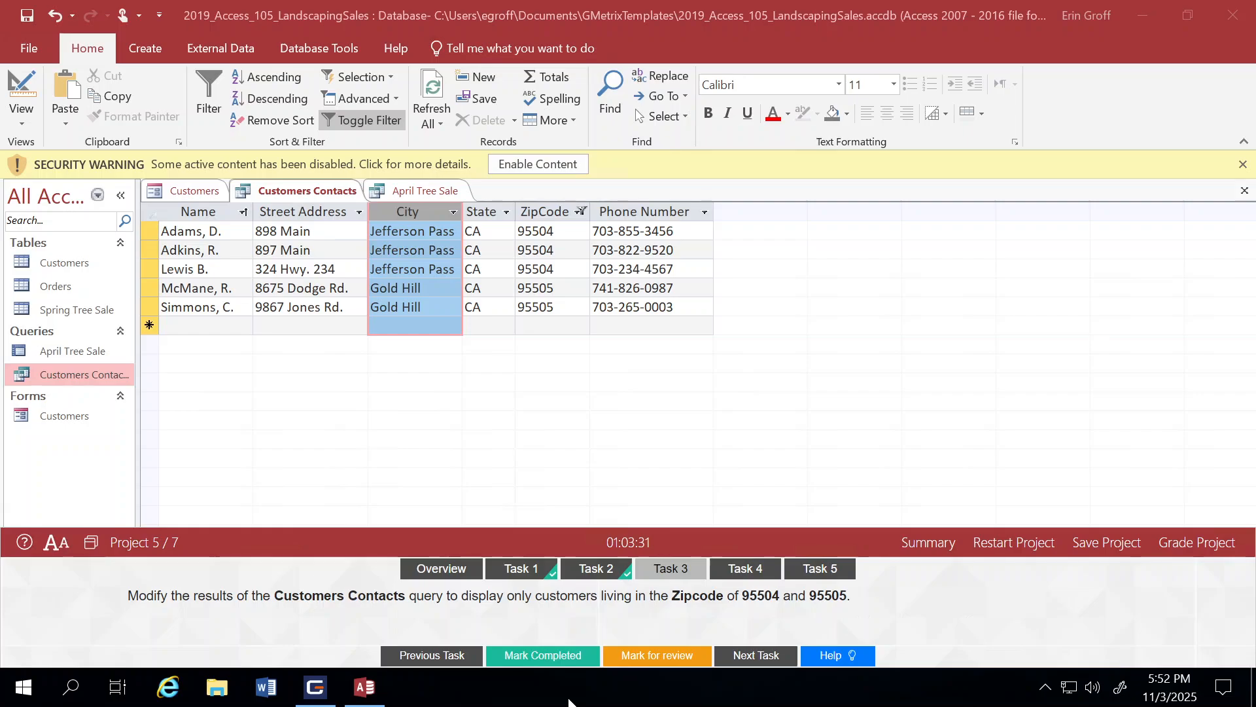
left_click(560, 656)
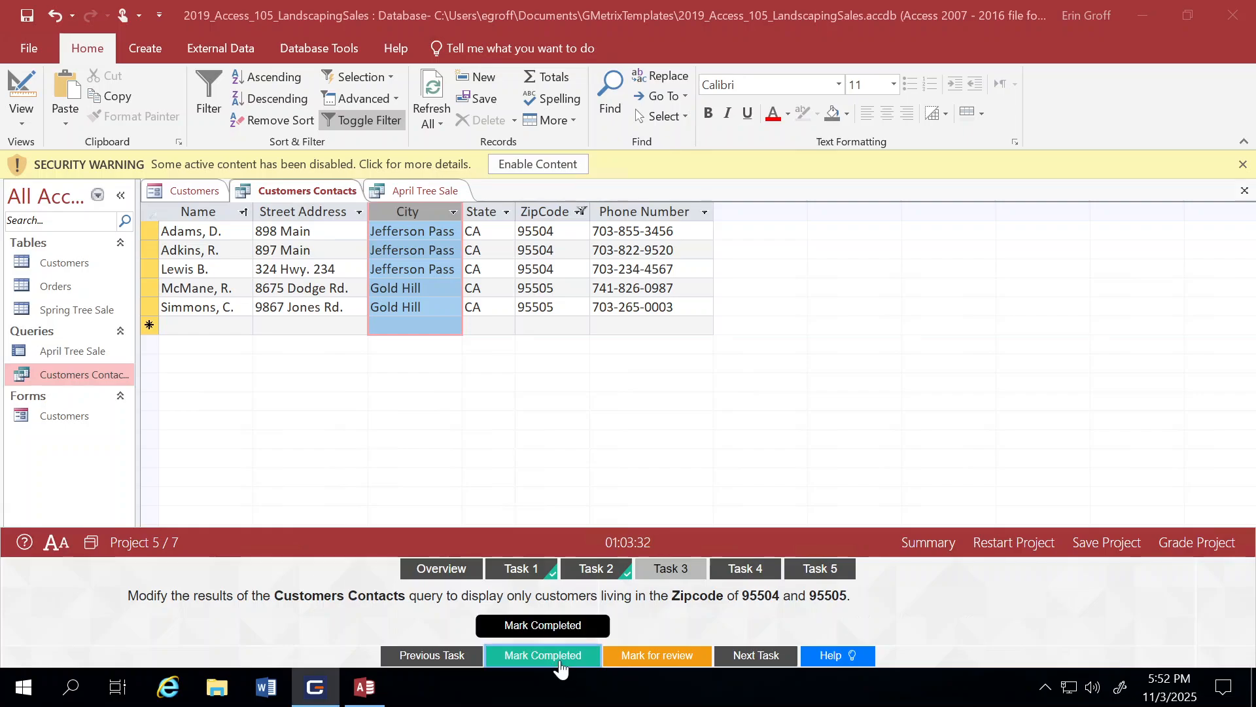
left_click(769, 655)
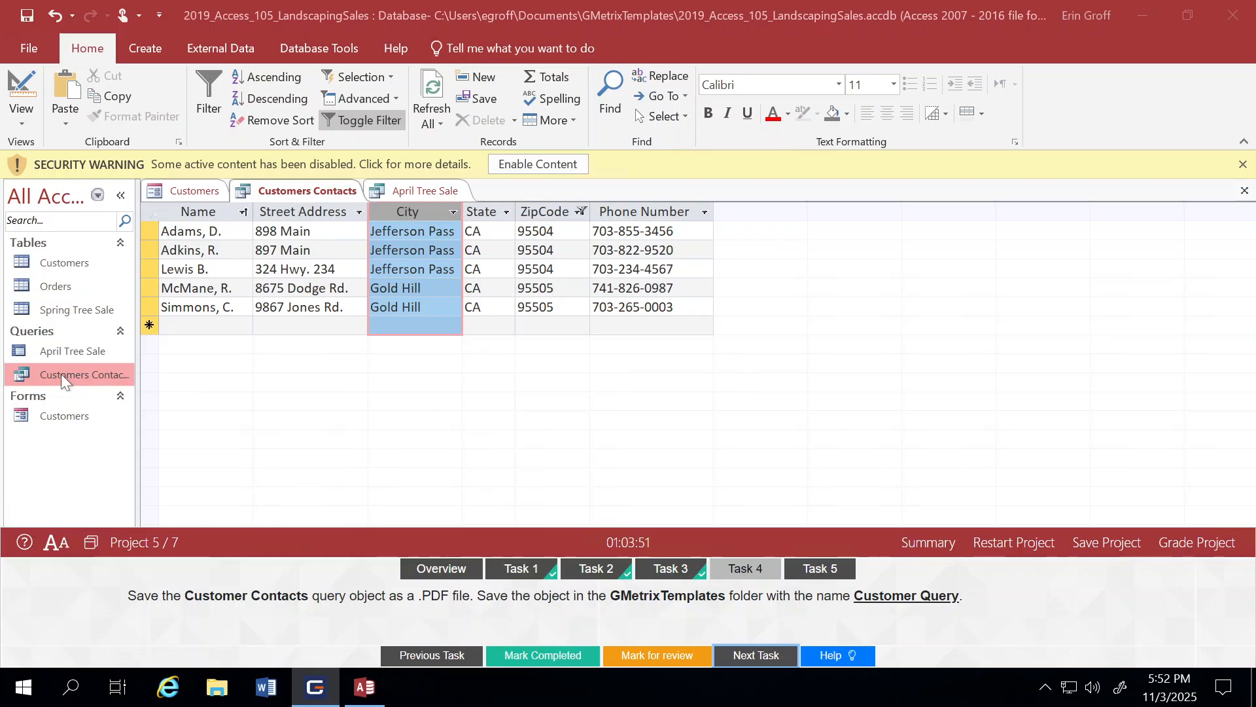
- Start saving the Customers Contacts query object as a PDF or XPS copy
left_click(29, 52)
left_click(29, 52)
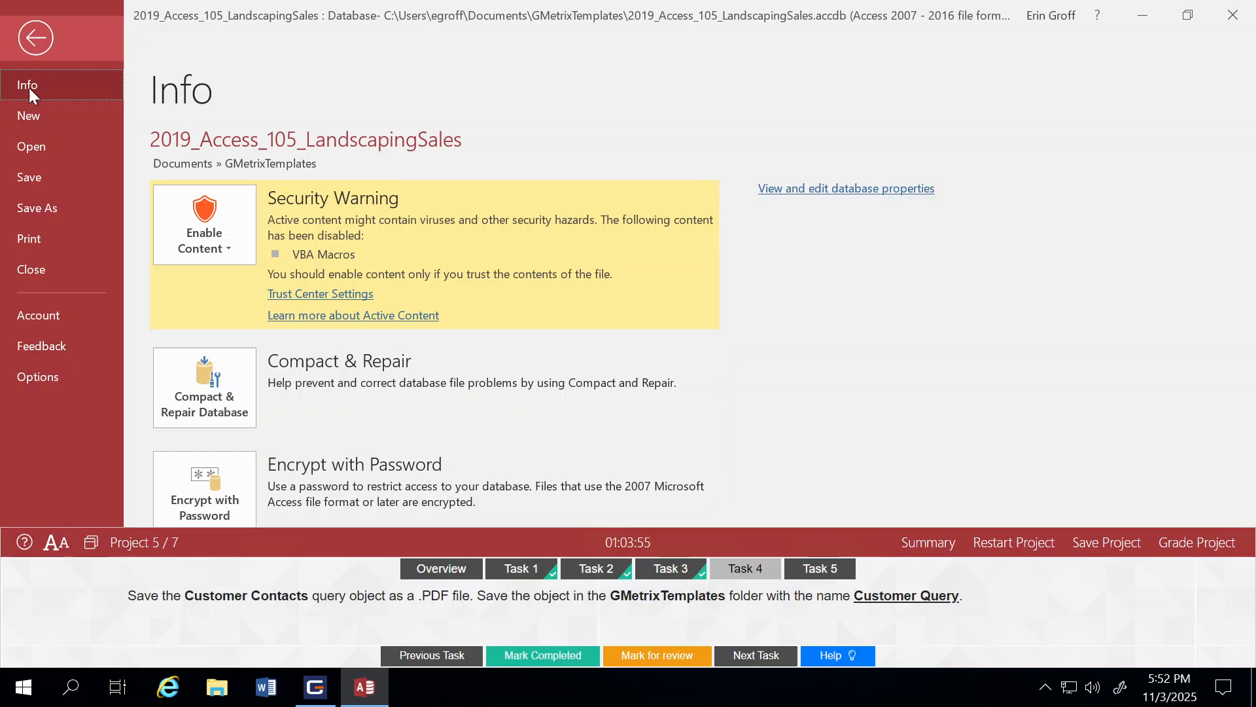
left_click(43, 207)
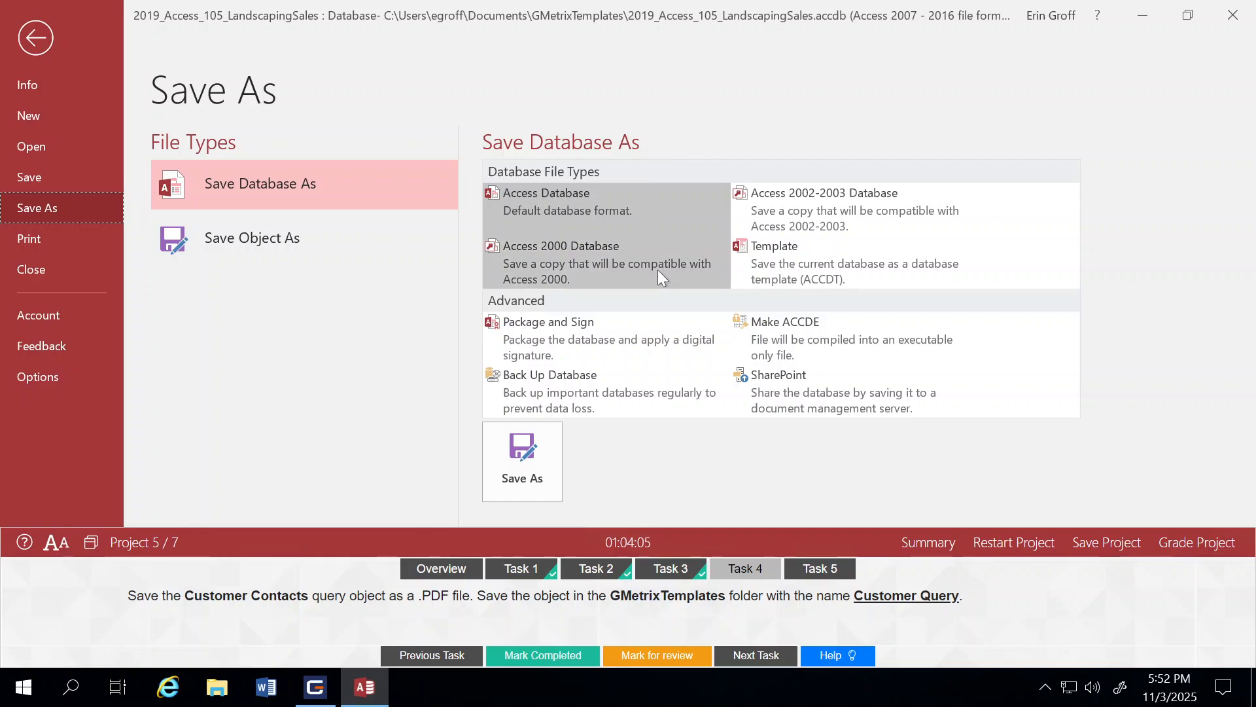
left_click(269, 246)
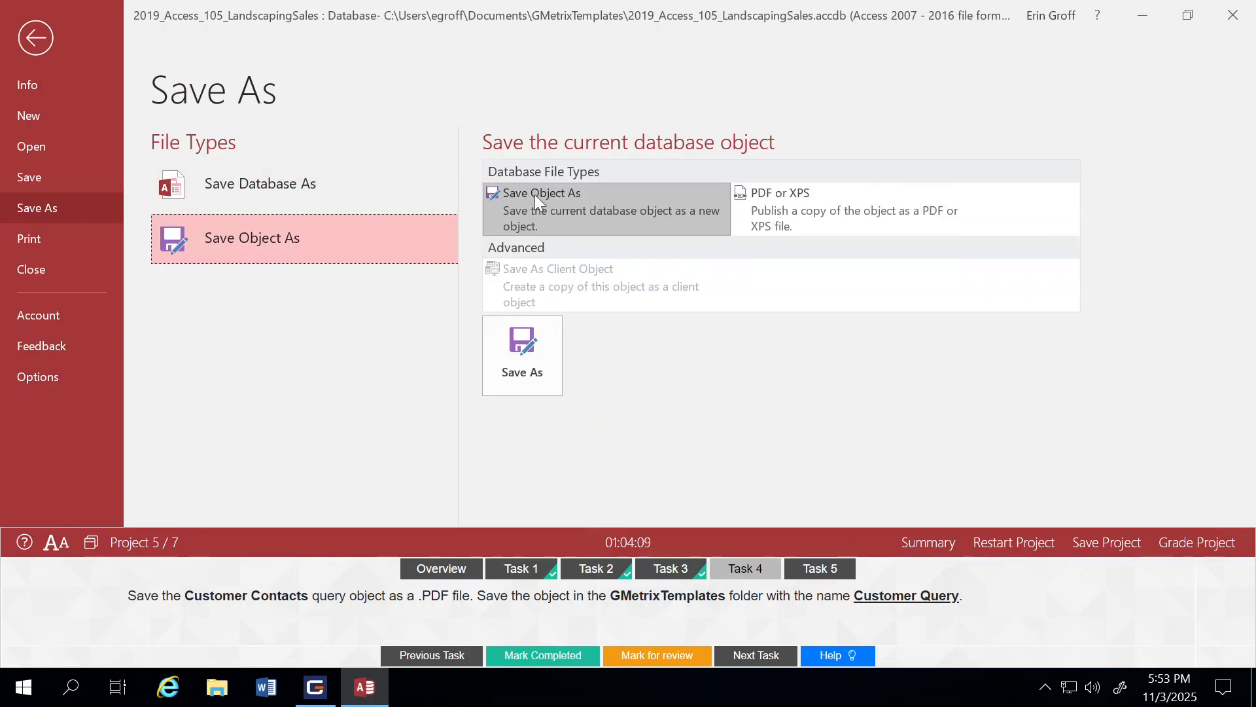
left_click(794, 212)
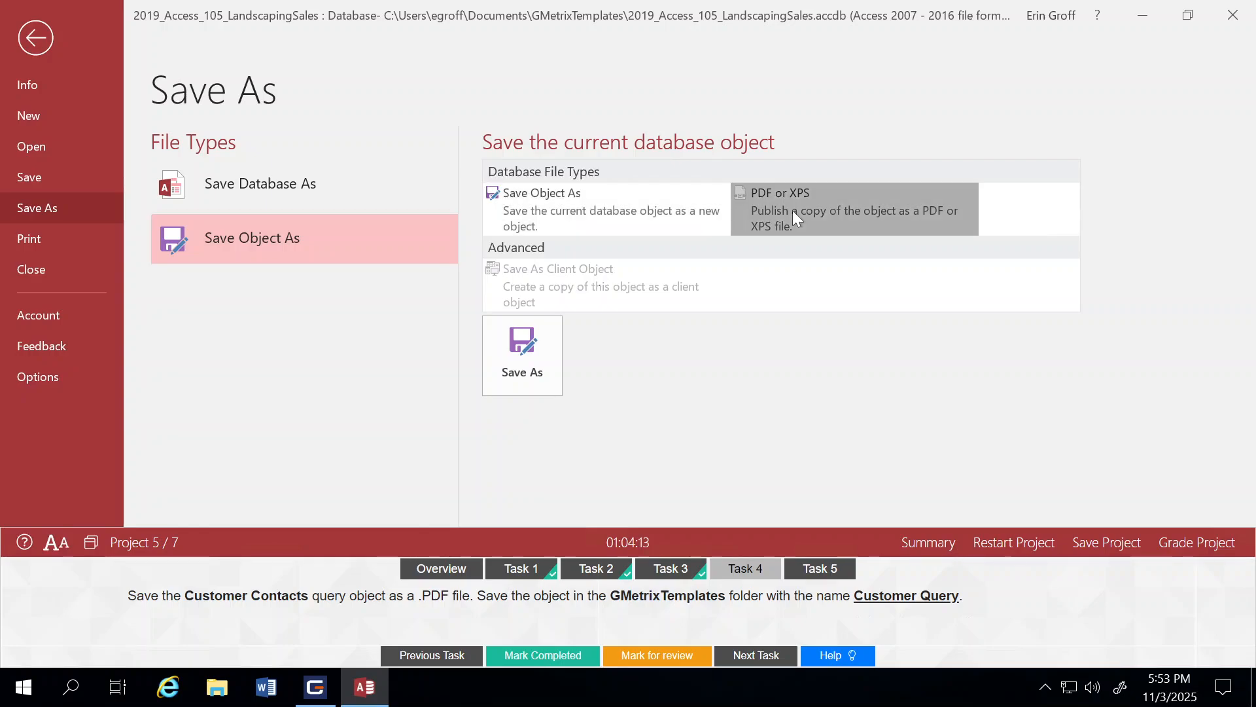
left_click(531, 355)
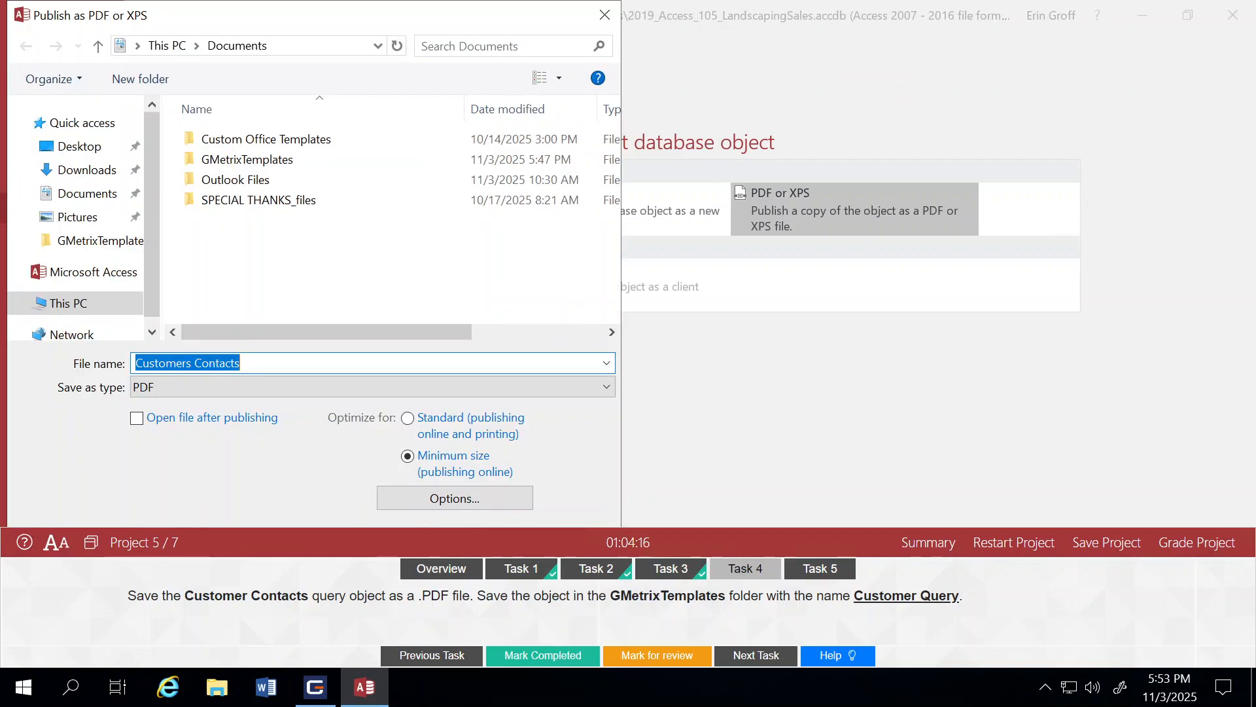
- Publish the query as a PDF named Customer Query in the GMetrixTemplates folder
double_click(229, 161)
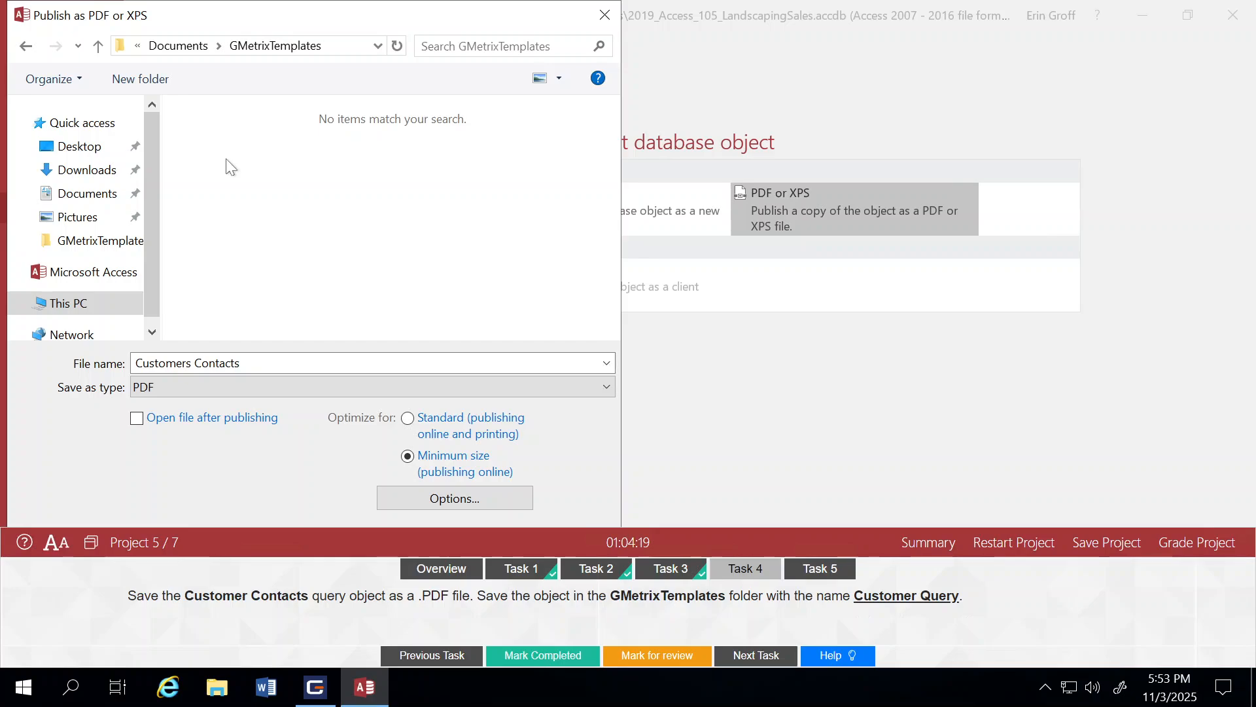
left_click(269, 369)
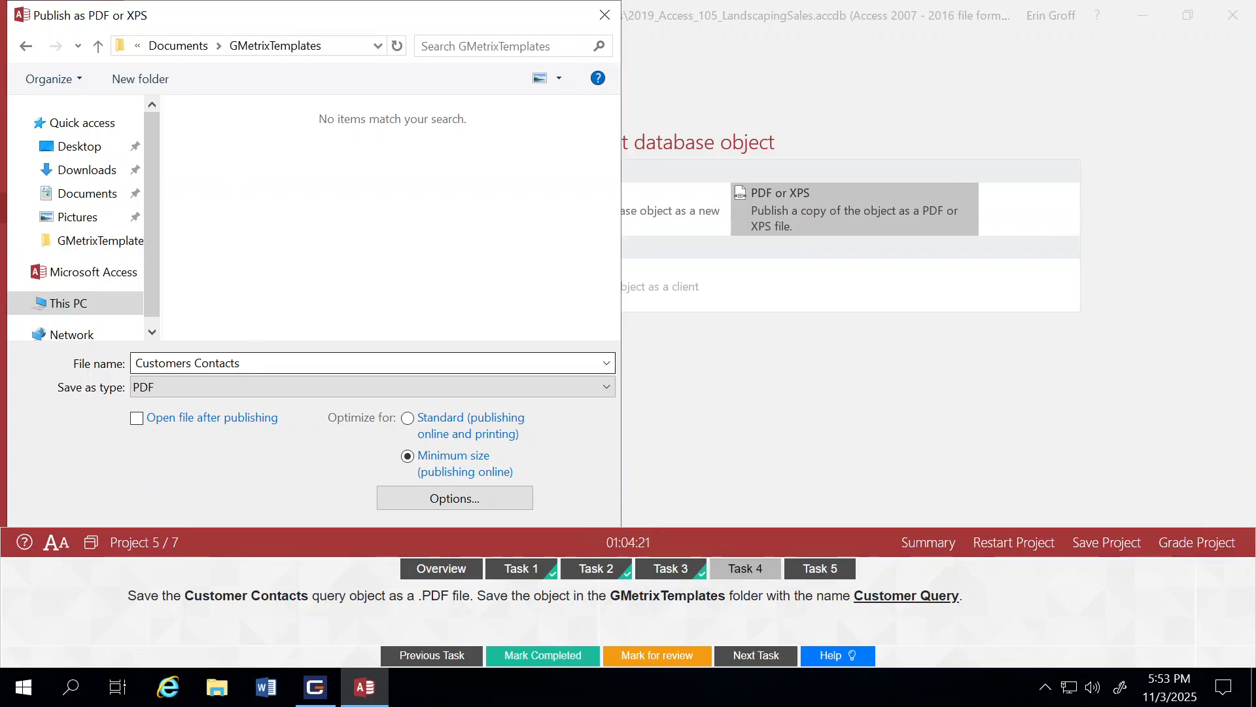
key("ctrl+a")
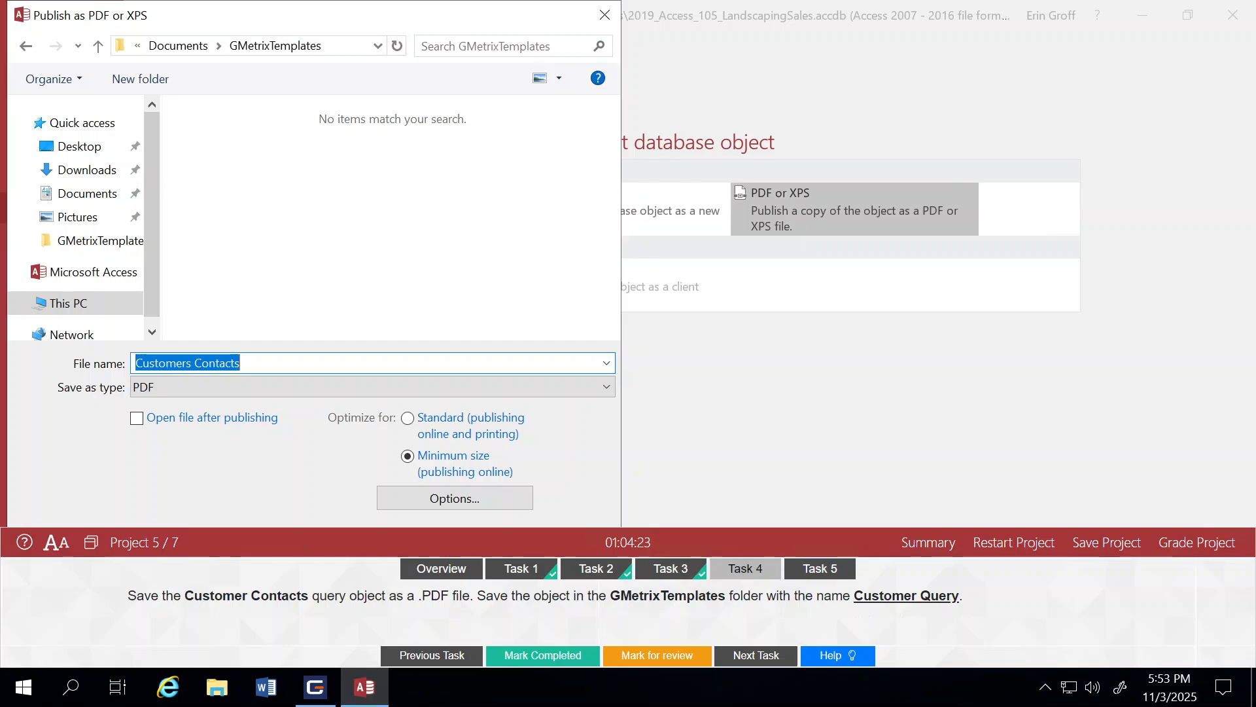
left_click(242, 364)
key("BackSpace")
key("BackSpace")
key("BackSpace")
key("BackSpace")
key("BackSpace")
key("BackSpace")
key("BackSpace")
key("BackSpace")
key("BackSpace")
key("BackSpace")
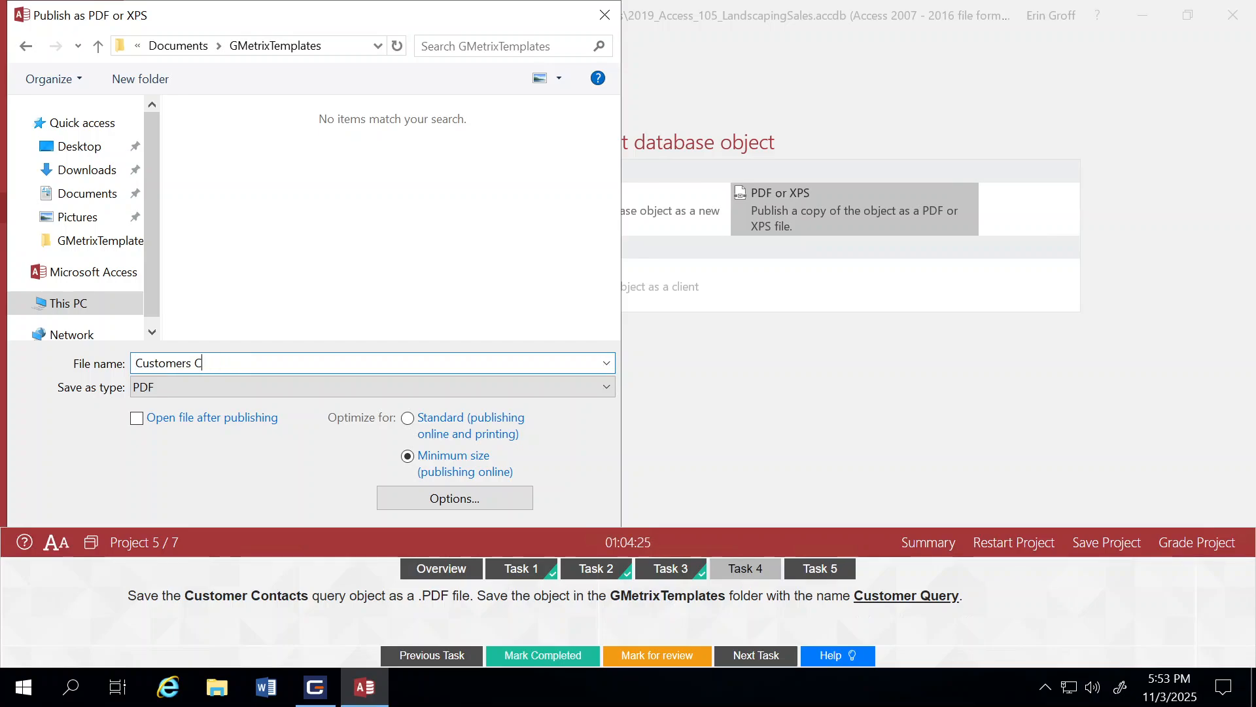
type("Query")
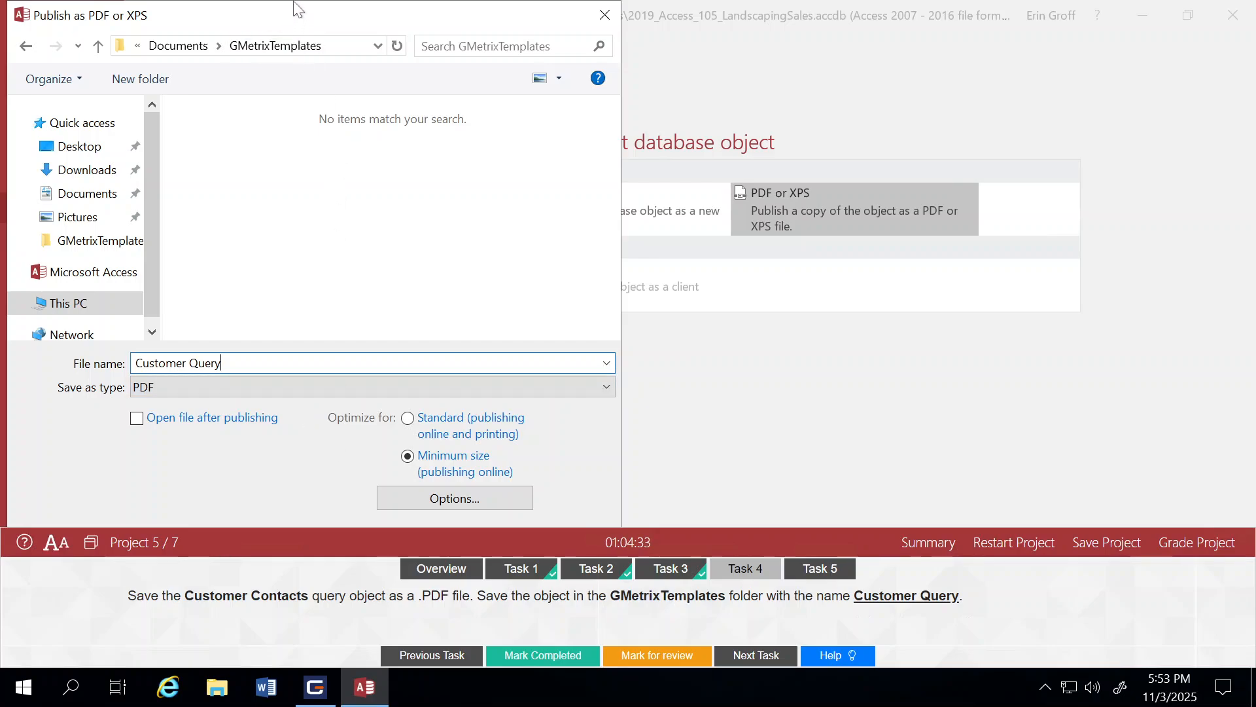
left_click_drag(294, 1, 318, 18)
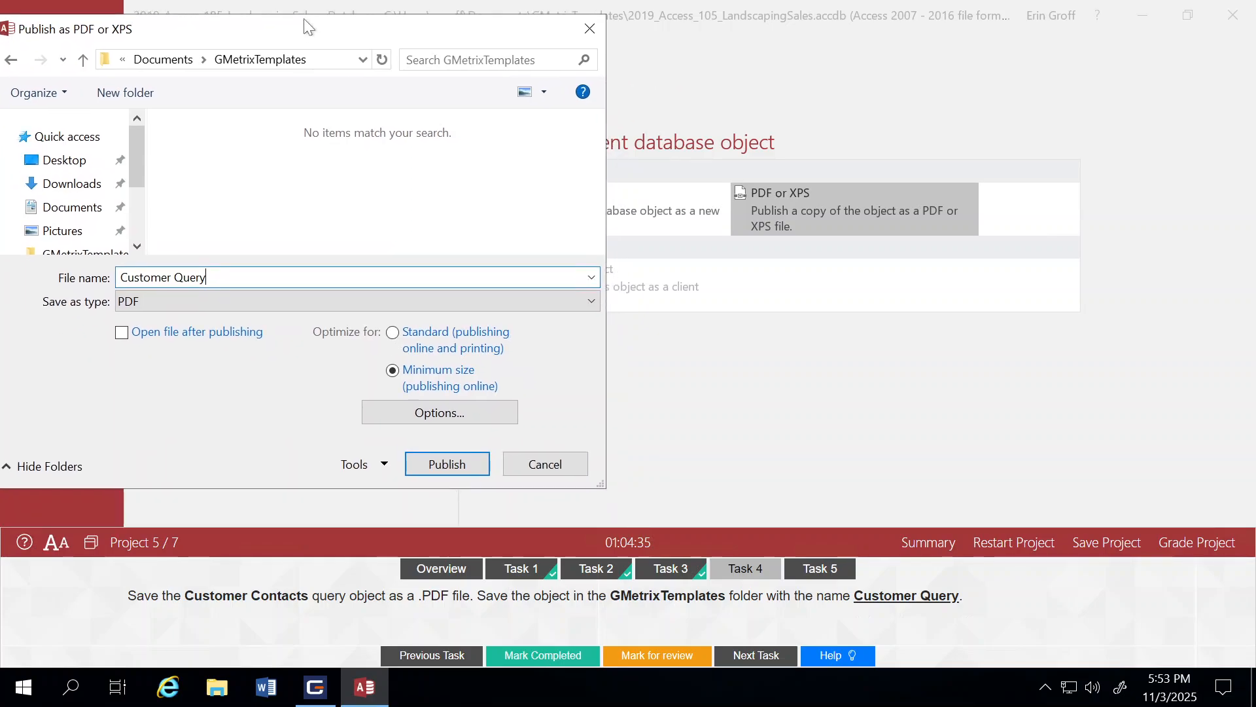
left_click(451, 456)
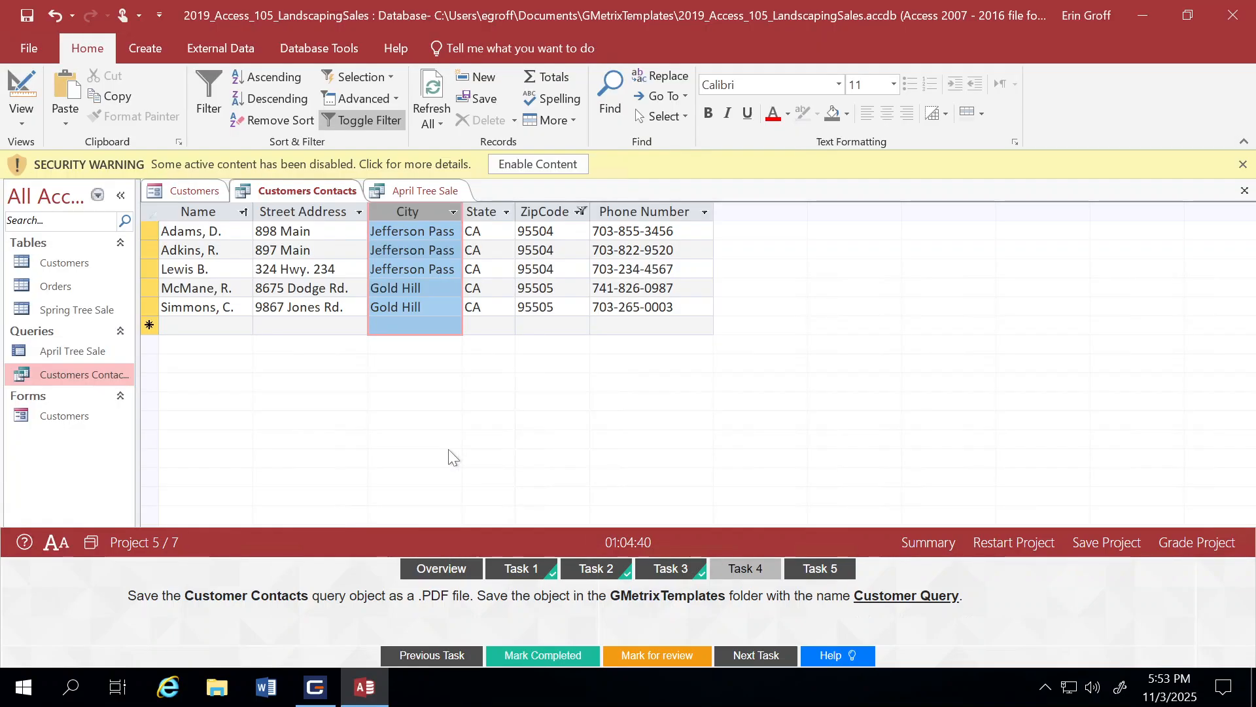
- Mark Task 4 completed and go on to Task 5
left_click(538, 661)
left_click(537, 656)
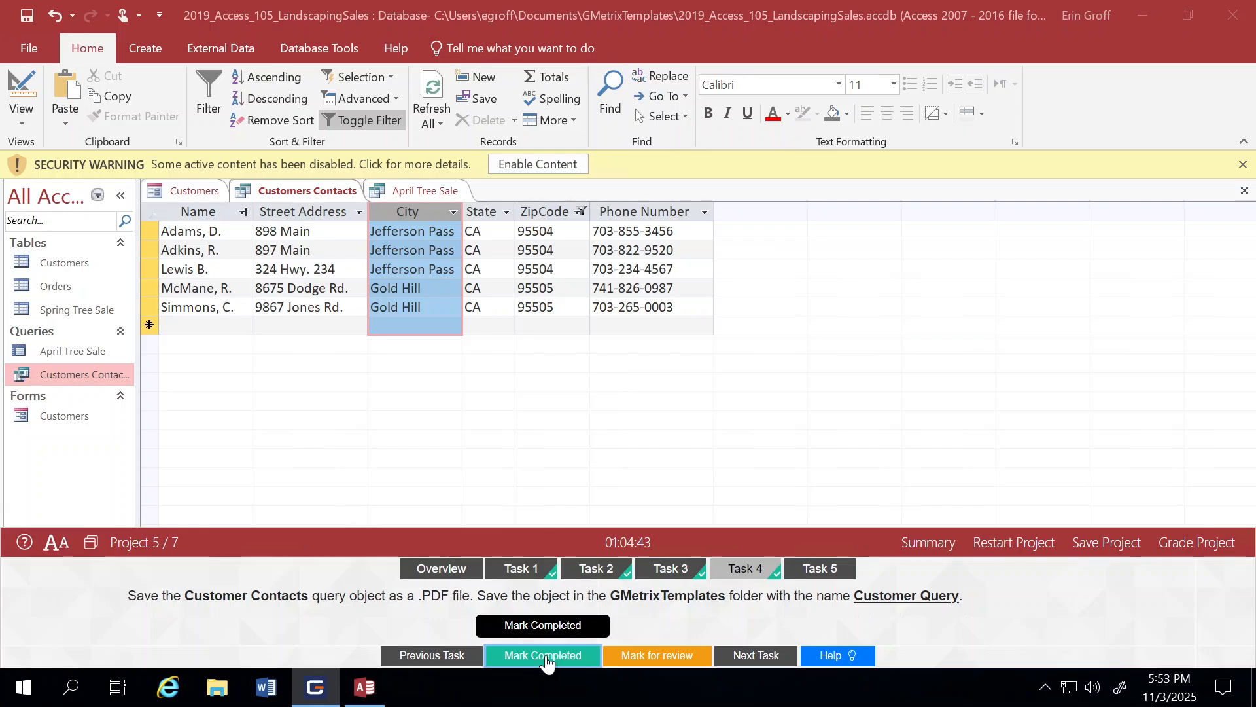
left_click(748, 657)
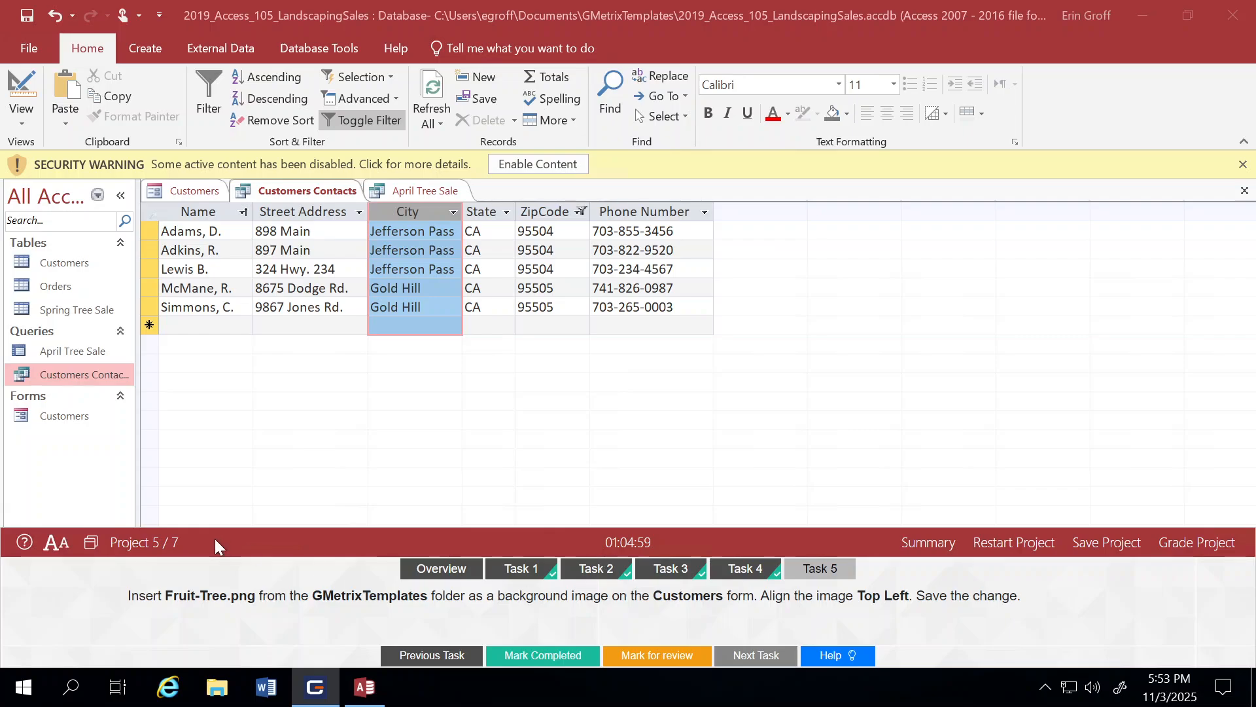
- Open the Customers form in Design View and insert Fruit-Tree from the GMetrixTemplates folder as its background image
right_click(60, 420)
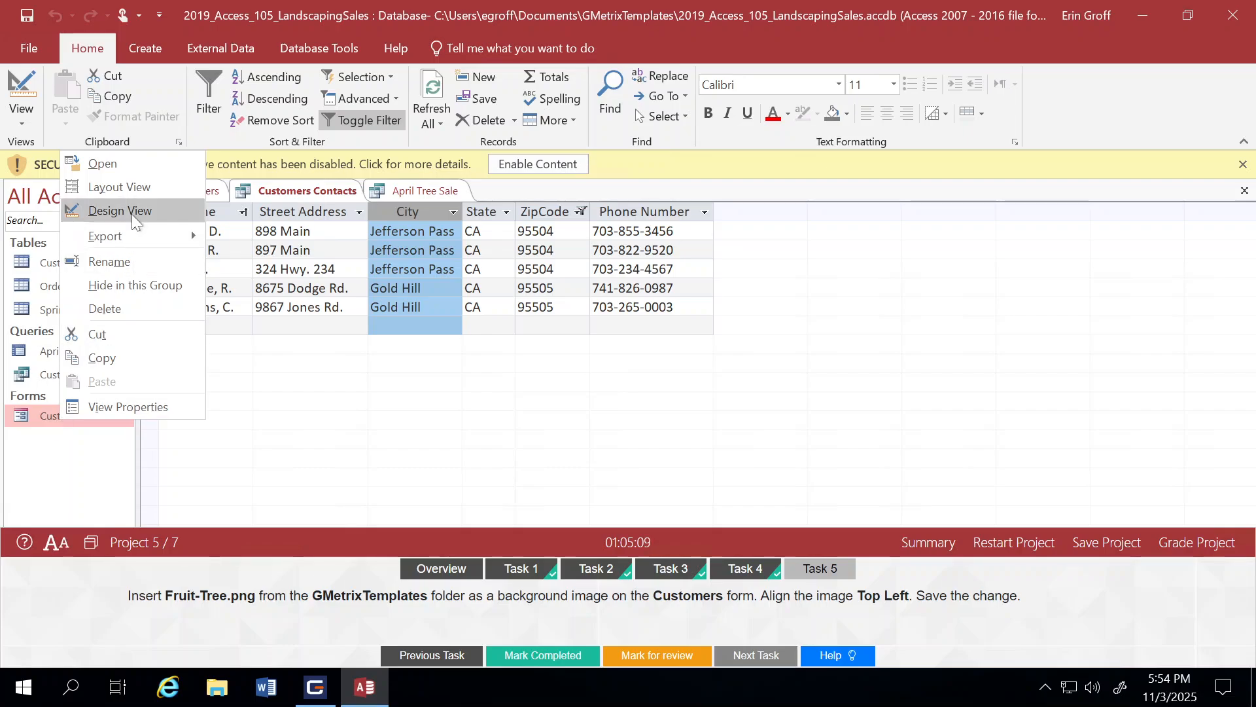
left_click(119, 211)
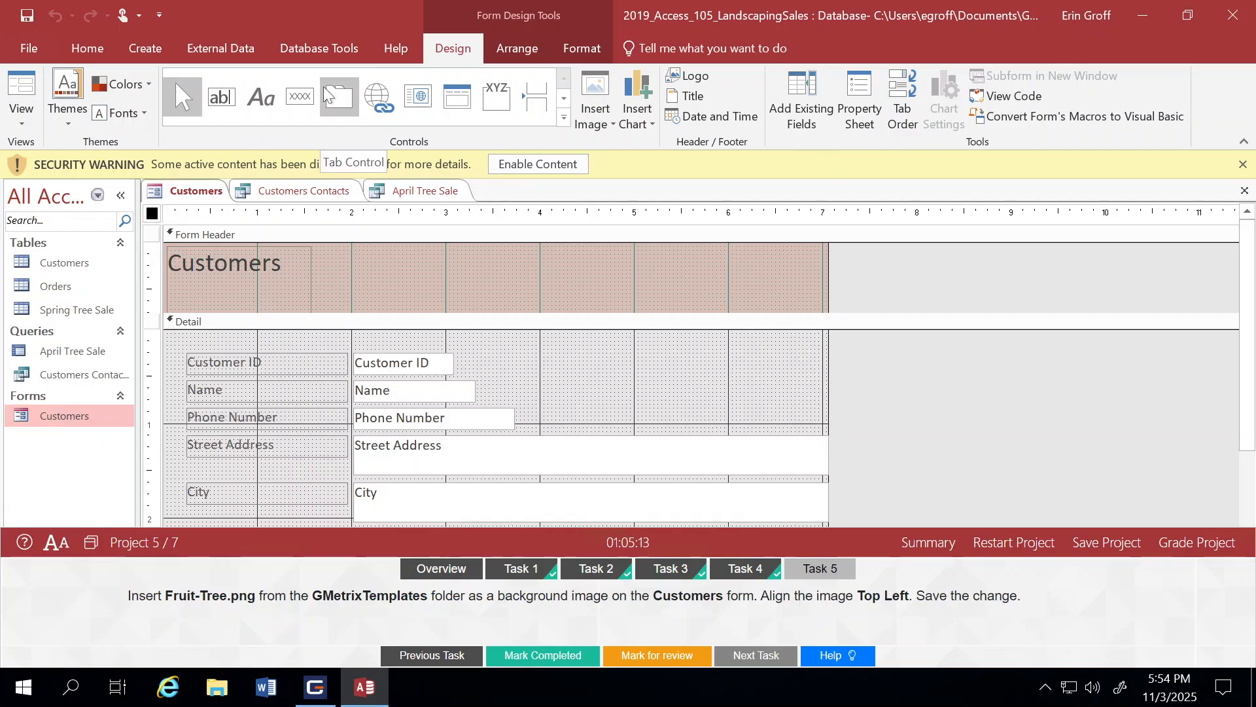
left_click(578, 51)
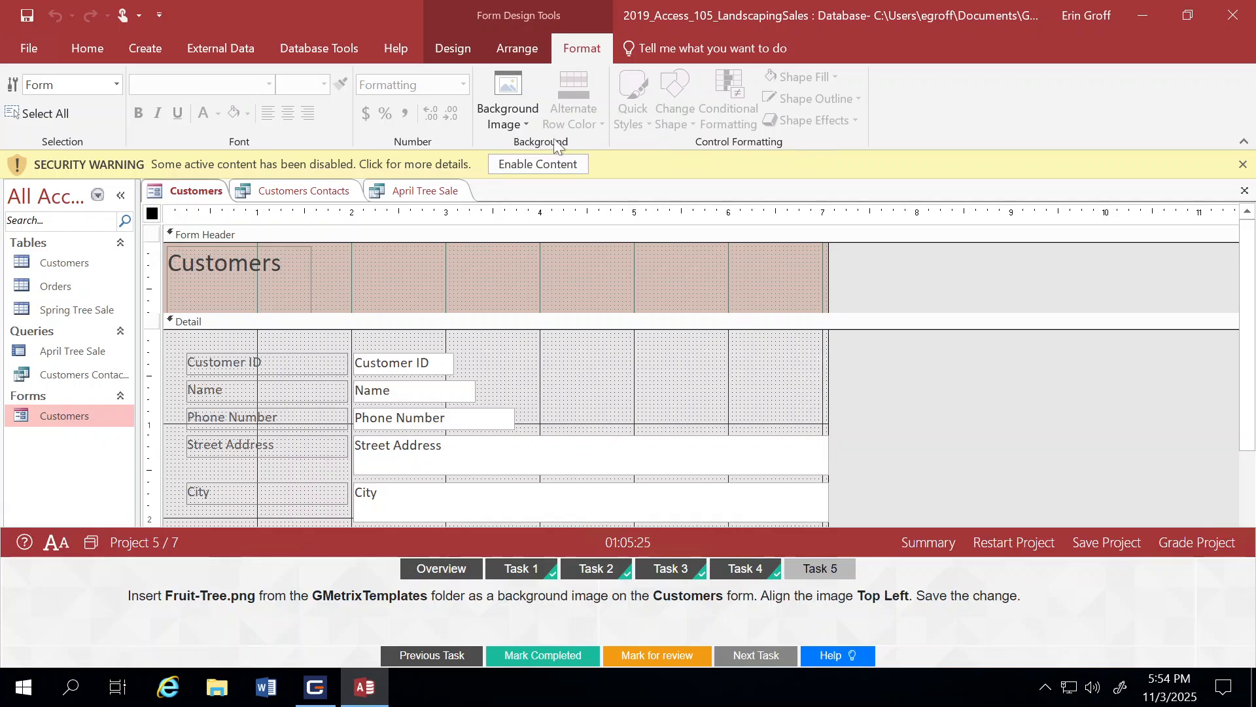
left_click(504, 121)
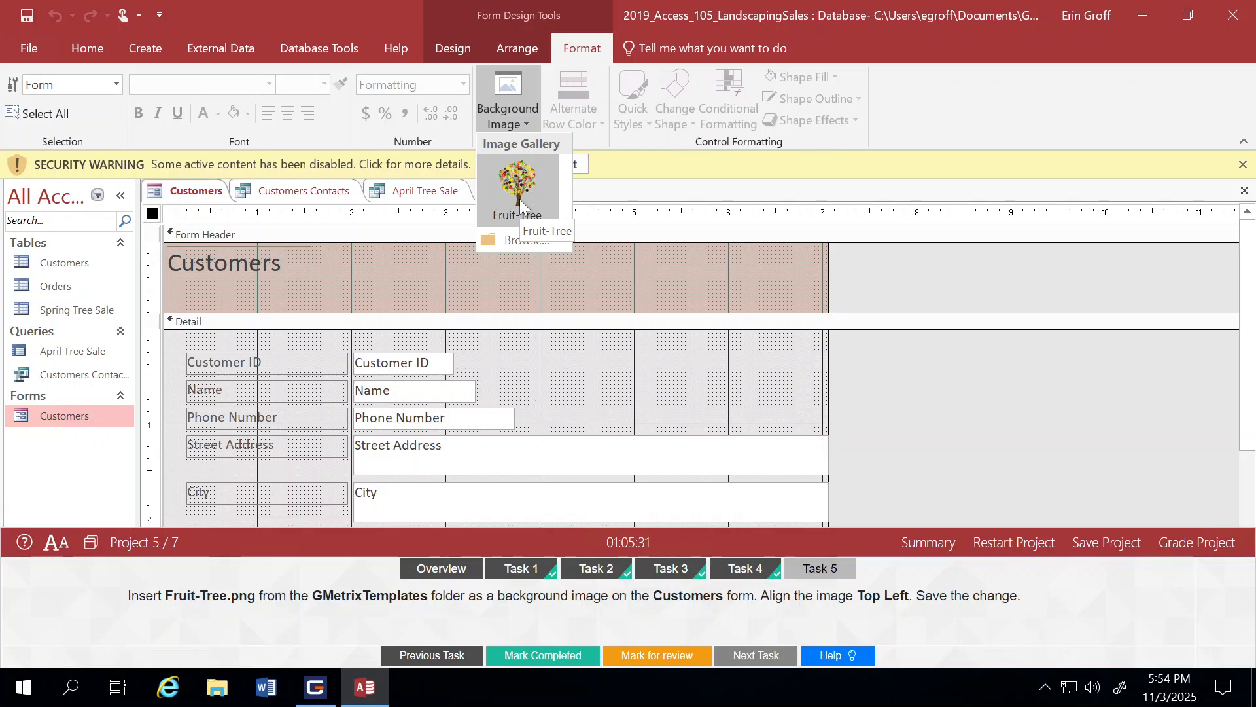
left_click(527, 242)
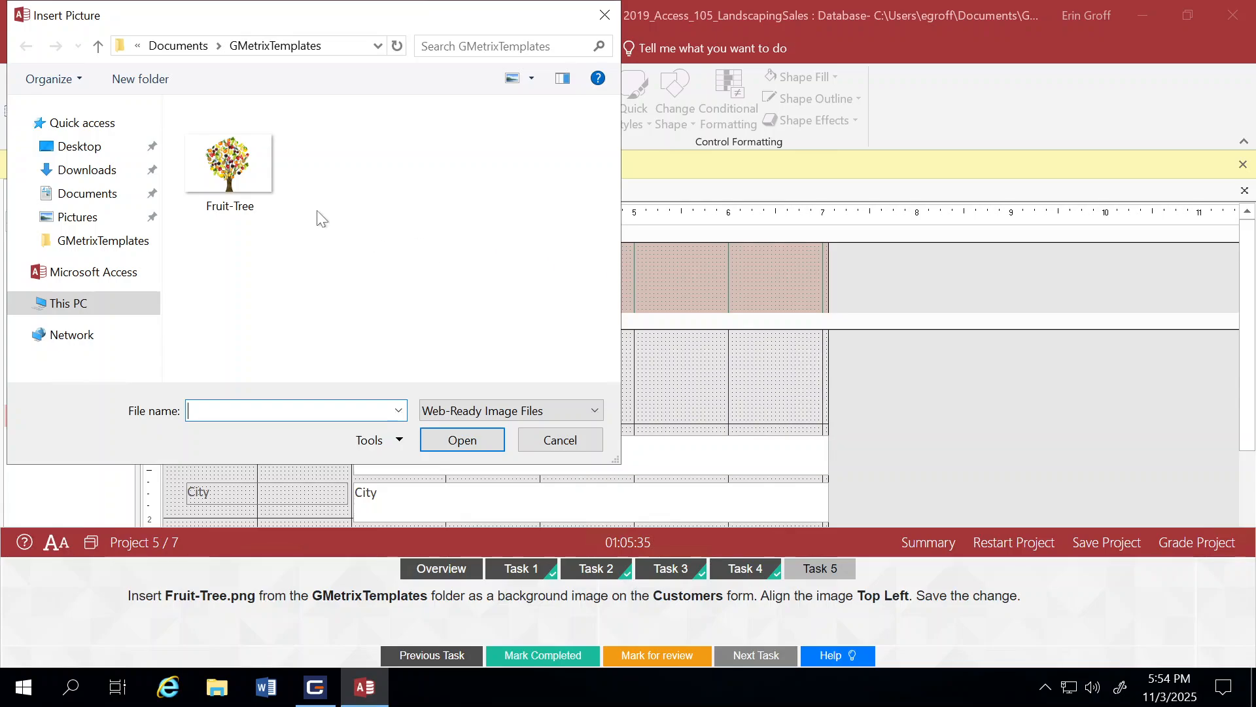
left_click(230, 183)
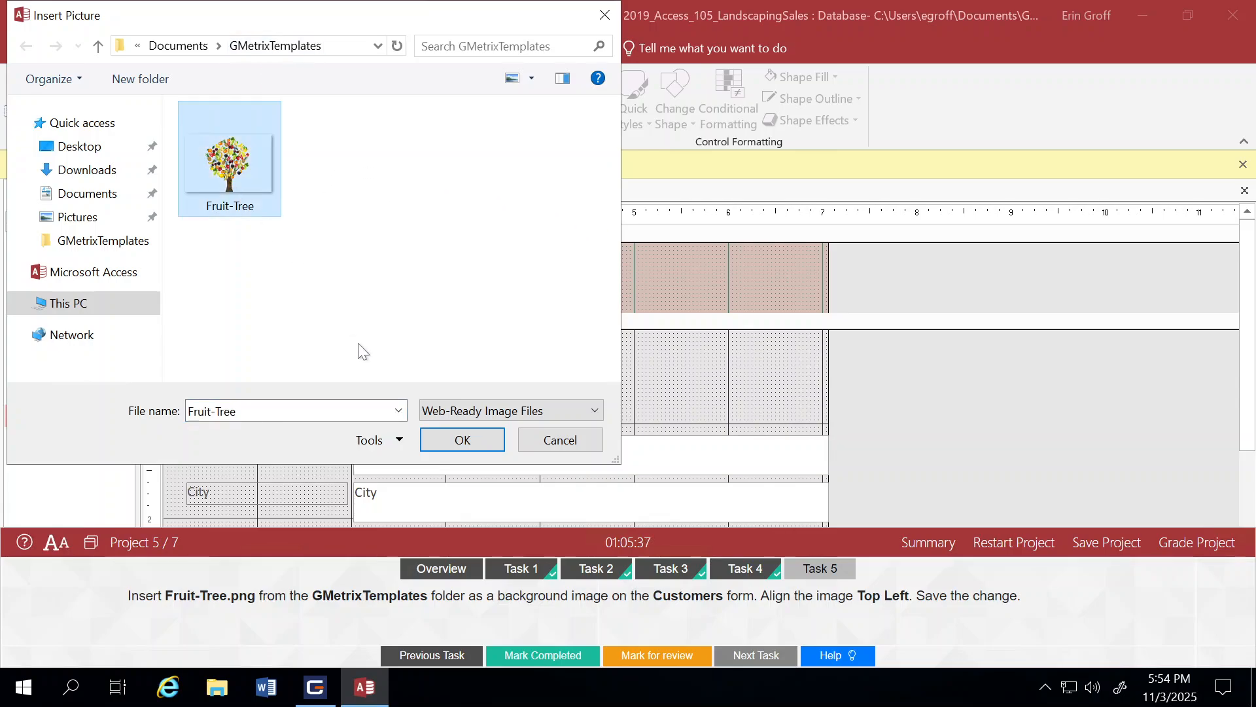
left_click(461, 438)
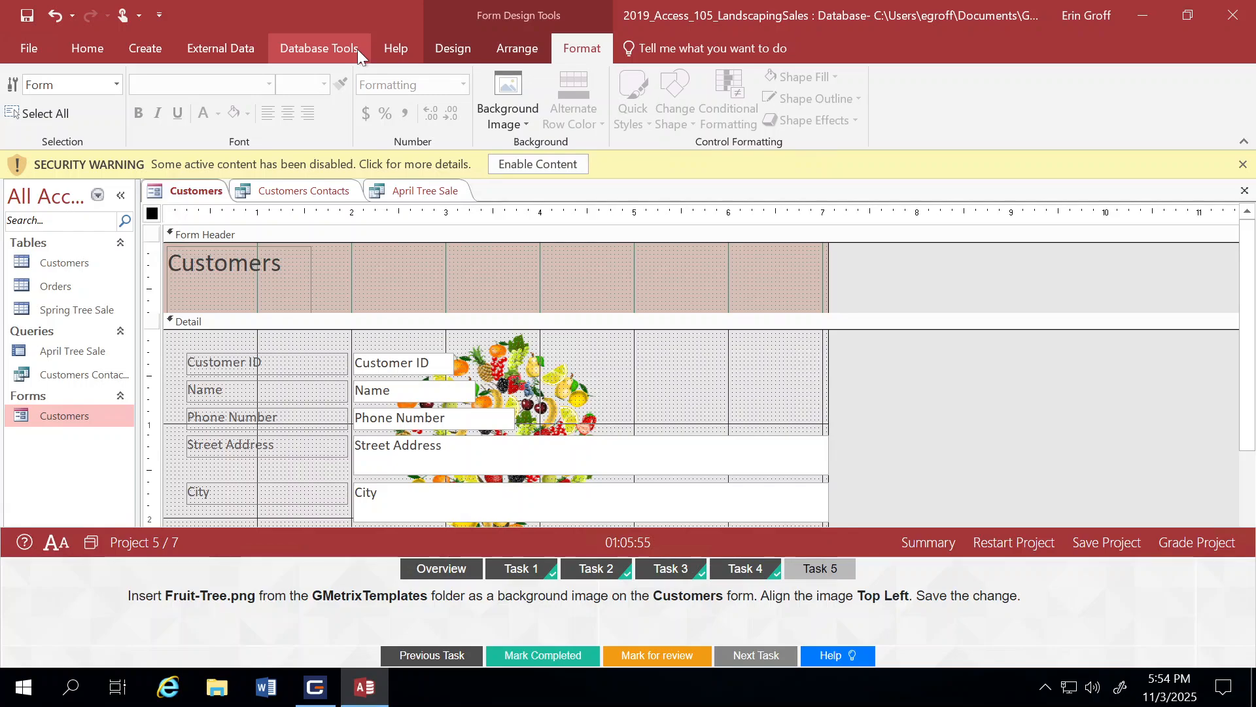
- Set the Customers form's Picture Alignment property to Top Left and save the form
left_click(439, 47)
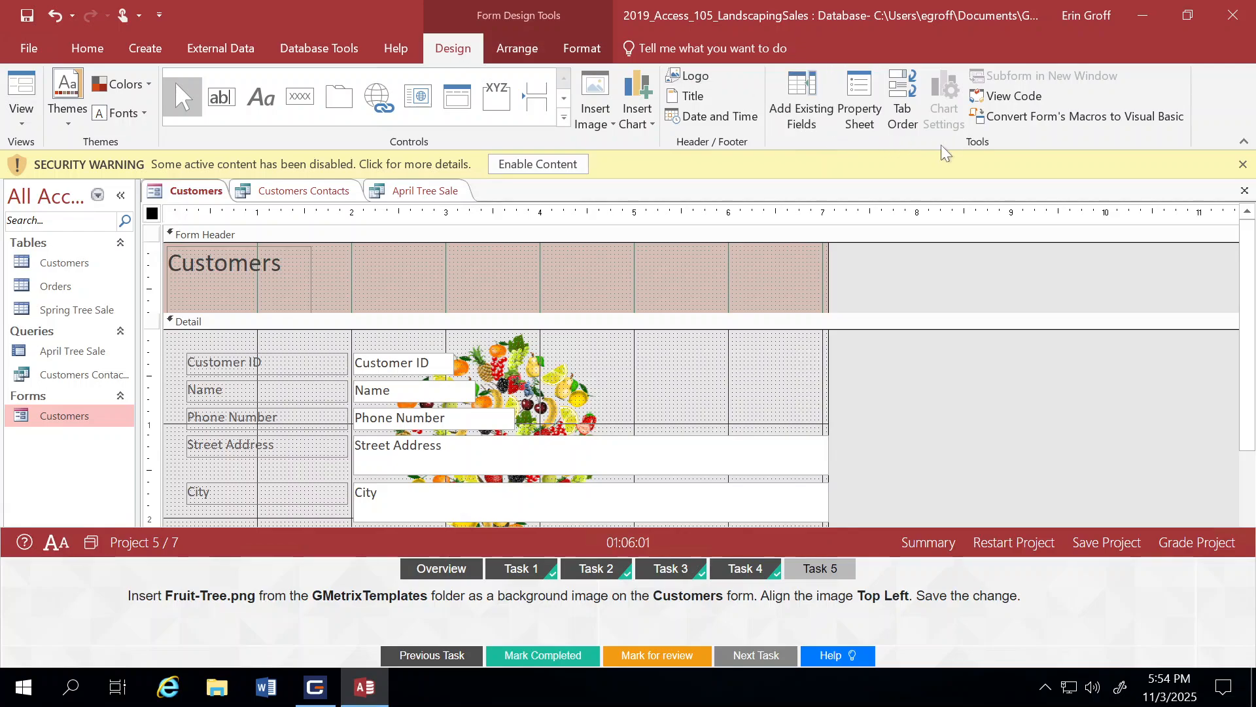
left_click(857, 100)
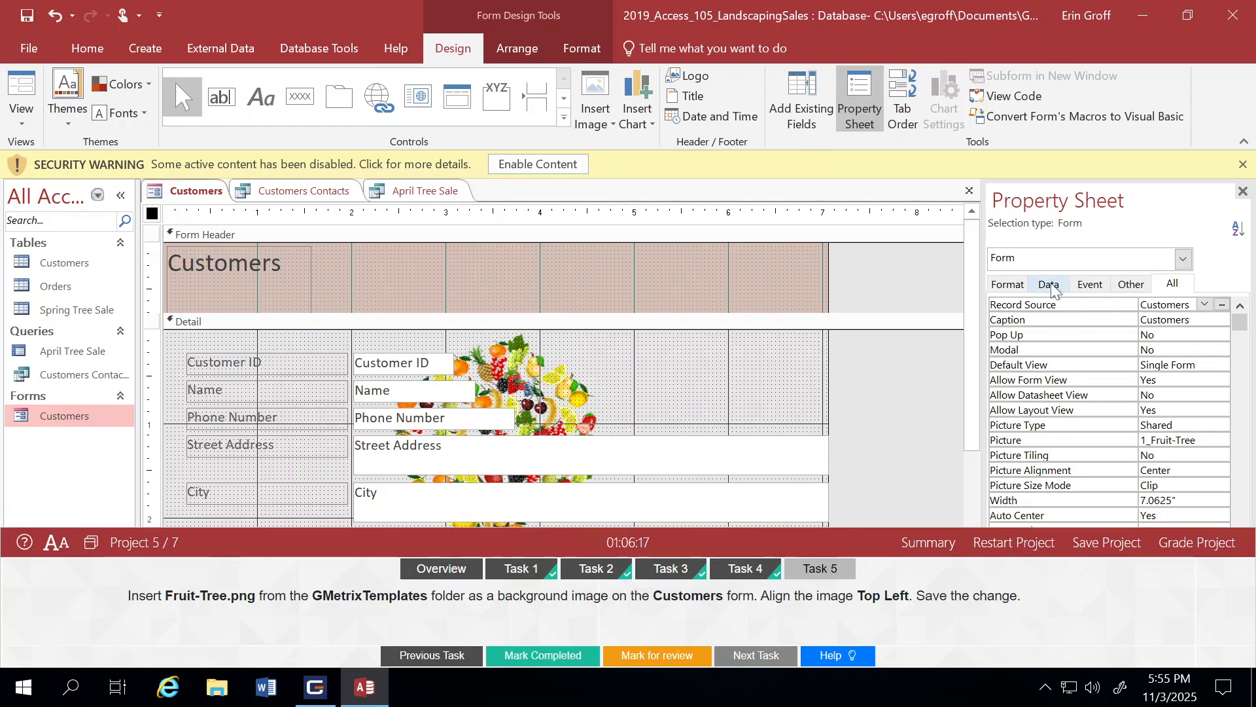
left_click(1007, 288)
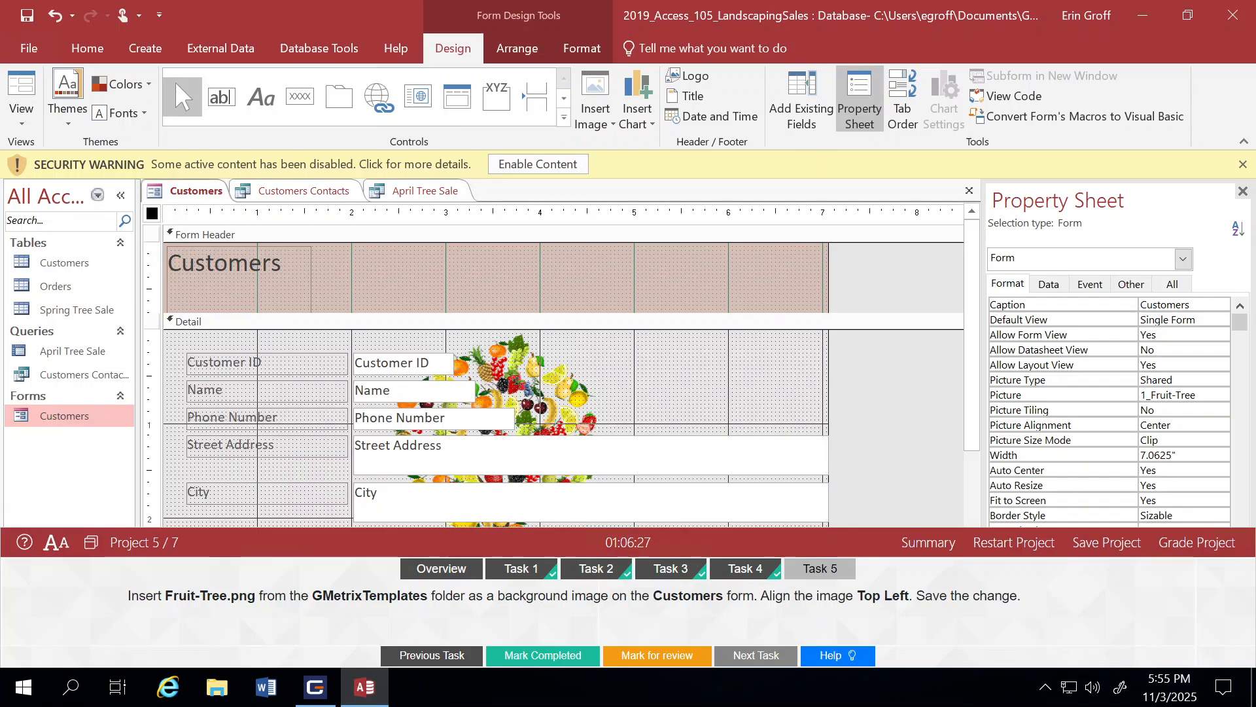
left_click(1188, 426)
left_click(1222, 425)
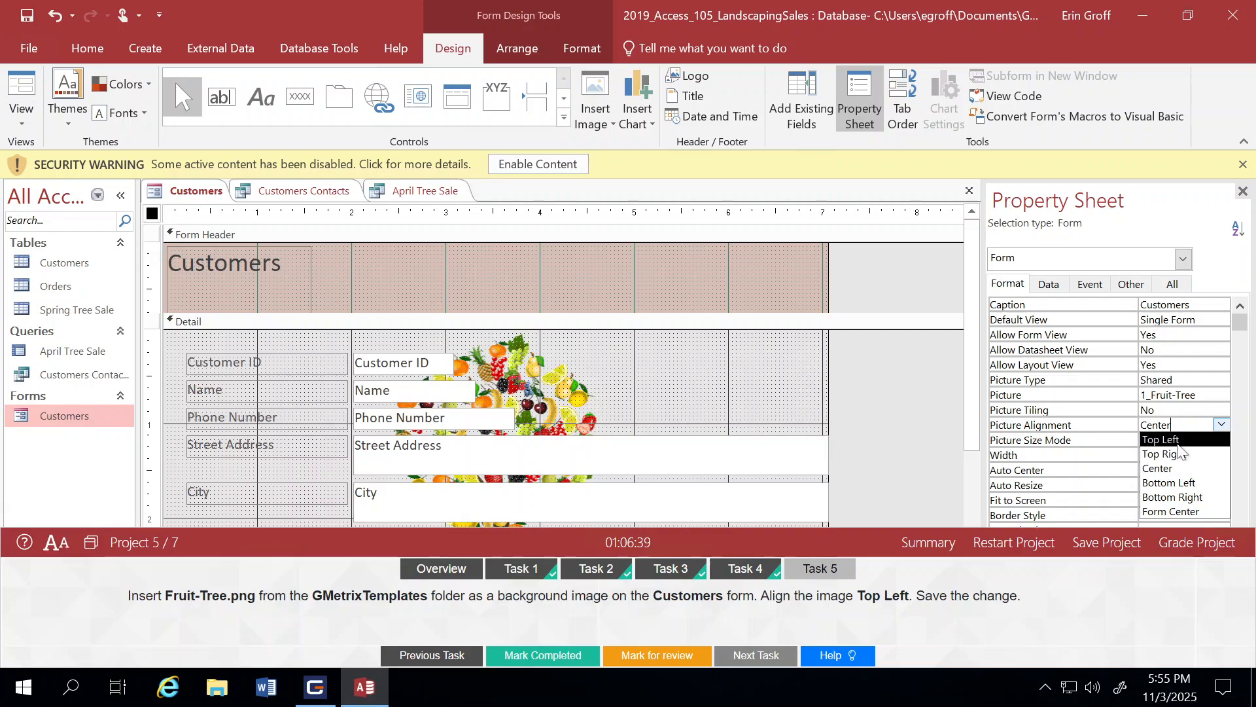
left_click(1176, 439)
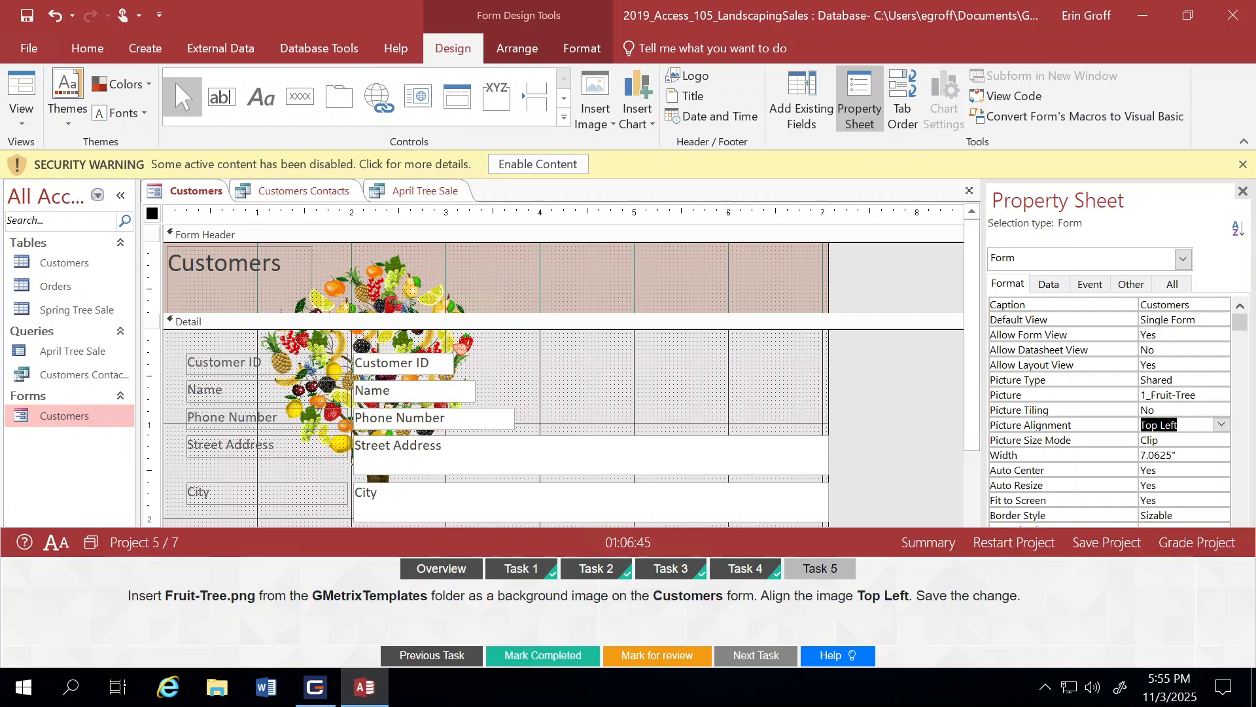
left_click(1243, 192)
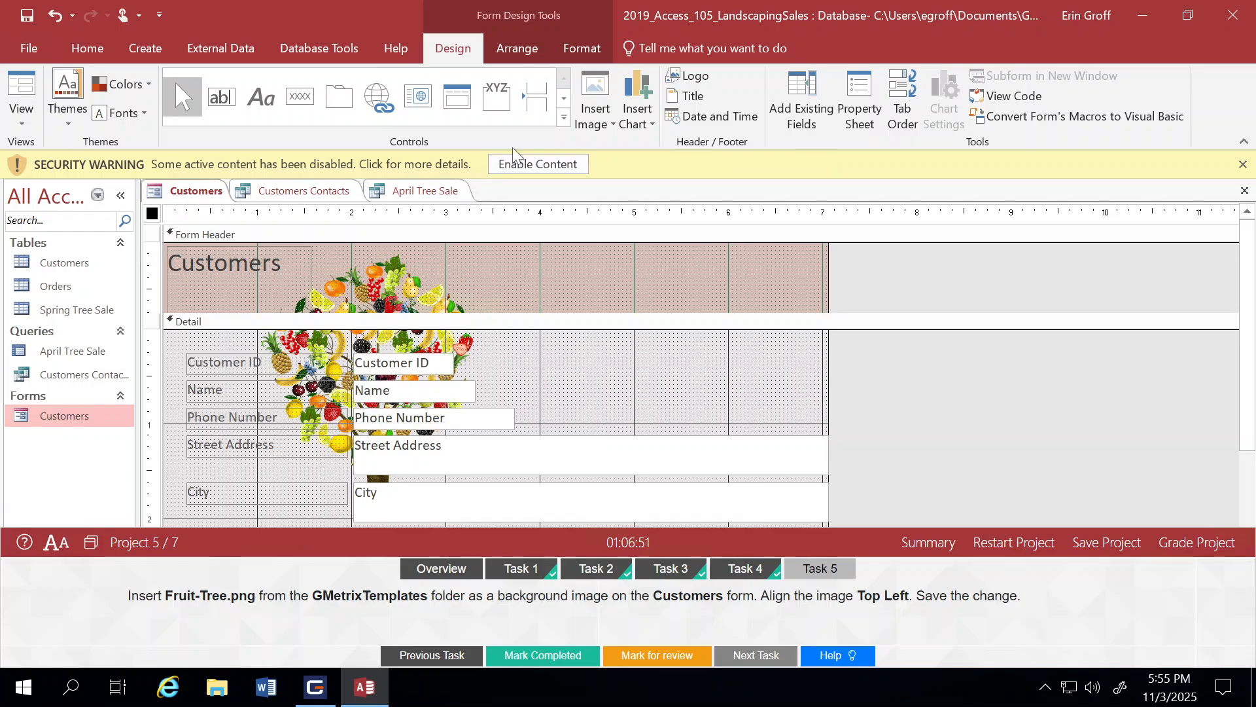
left_click(26, 16)
- Mark Task 5 completed and grade the project
left_click(510, 666)
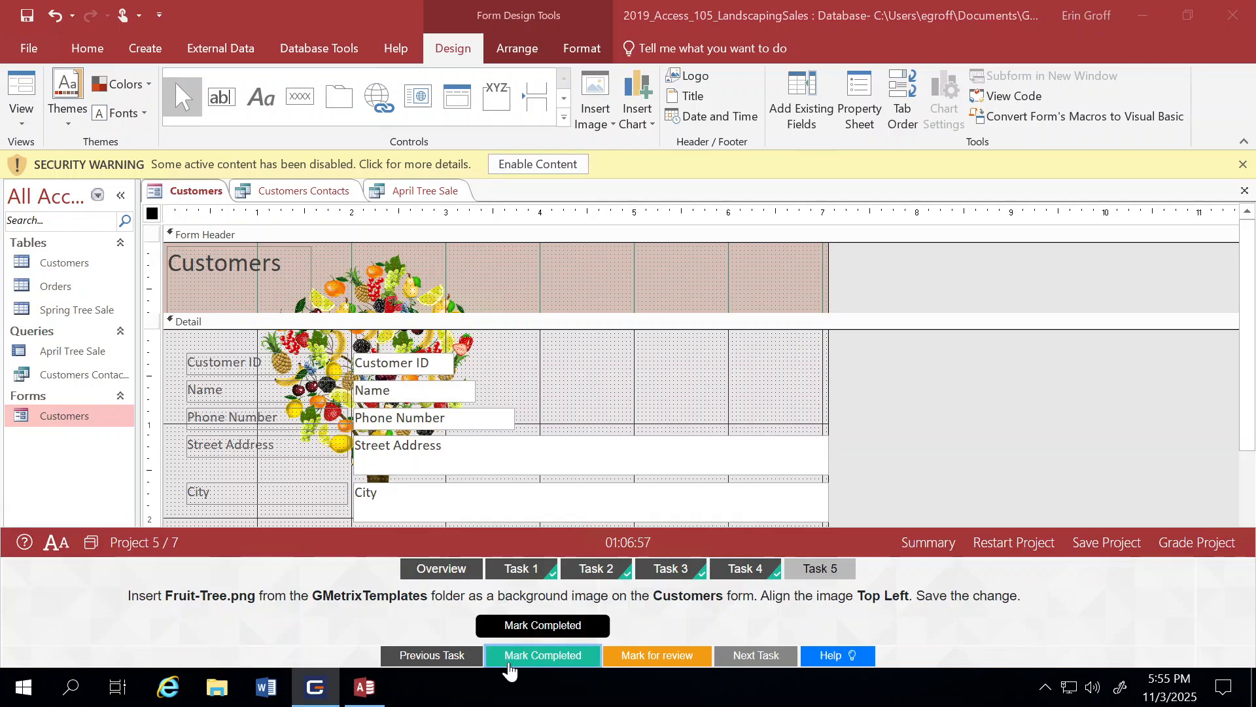
left_click(510, 668)
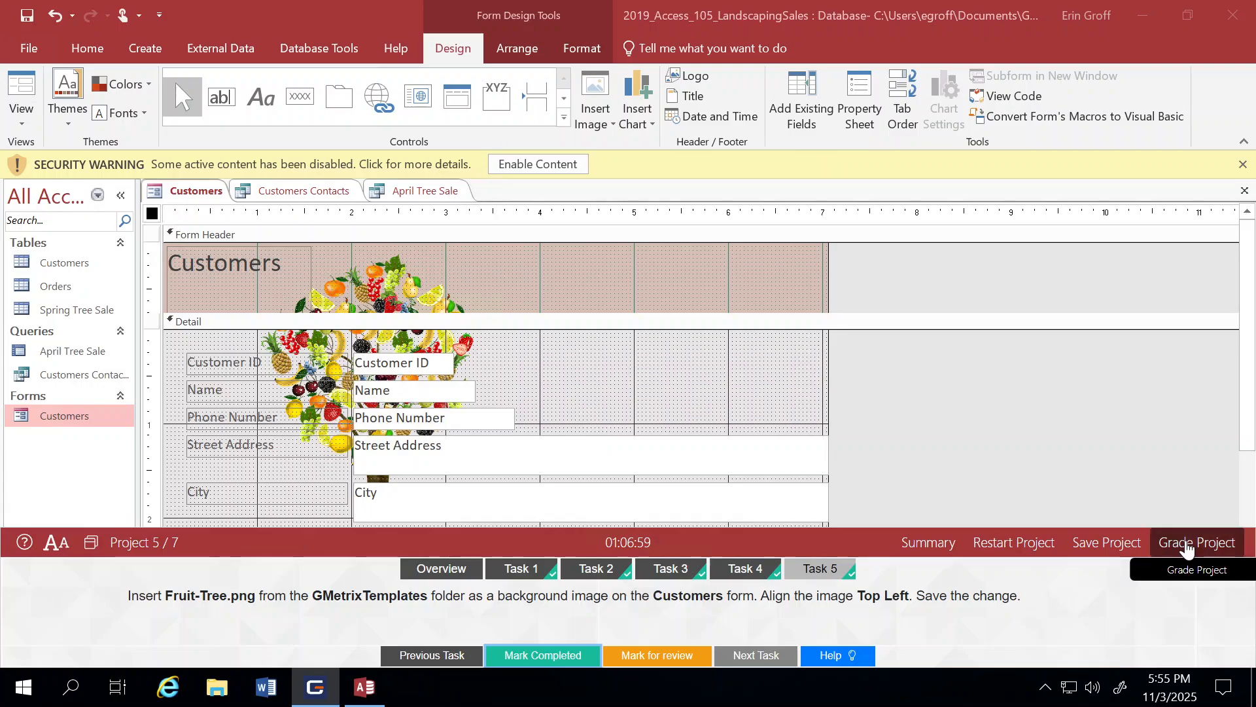
left_click(1188, 549)
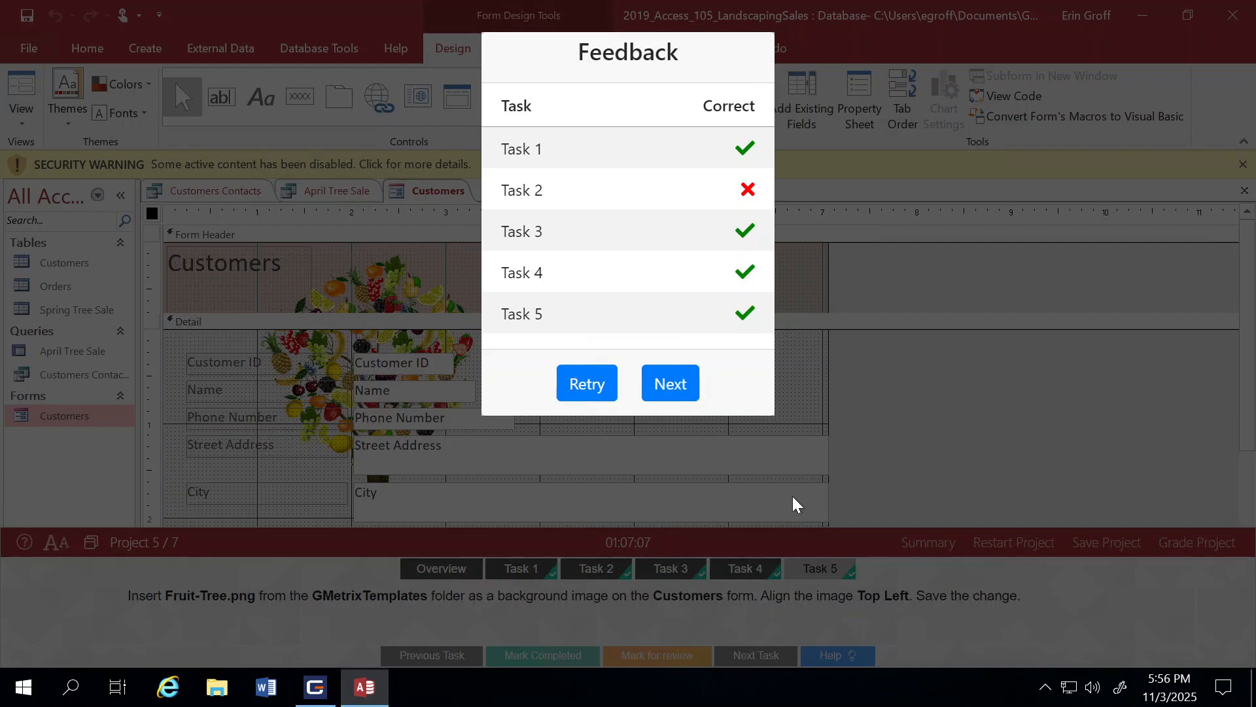
- Retry the project from the feedback and return to the Task 2 instructions
left_click(588, 385)
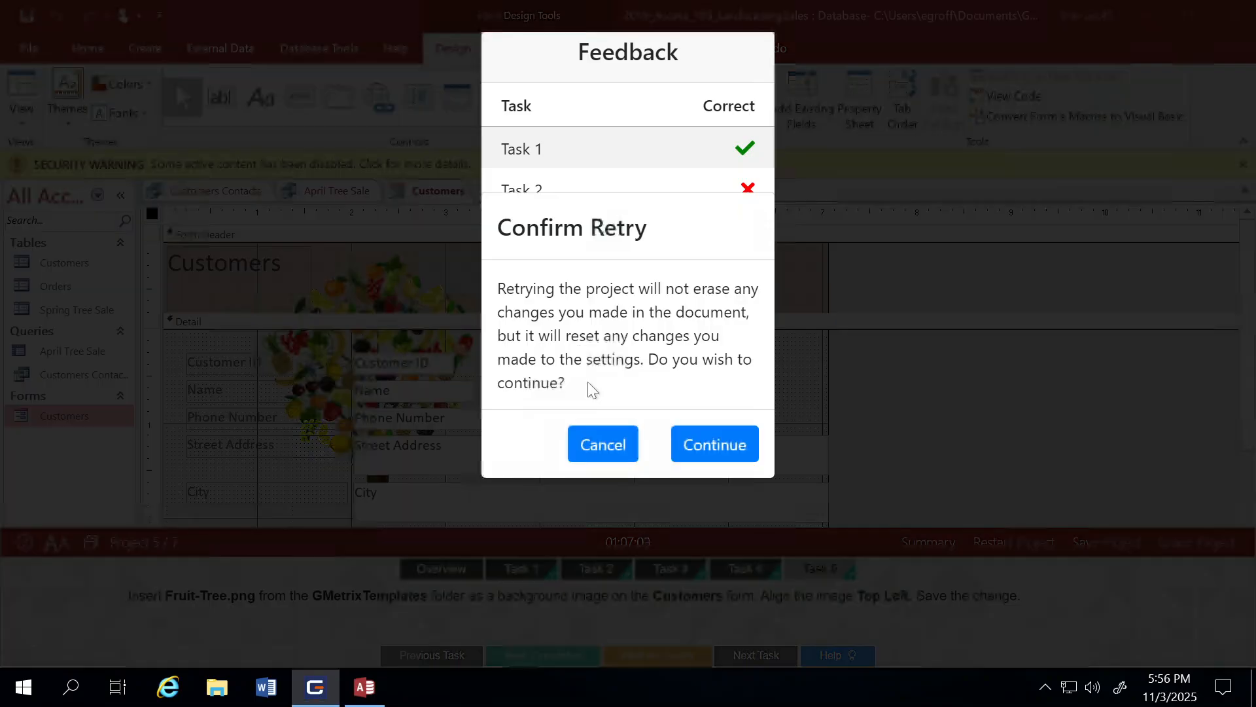
left_click(720, 443)
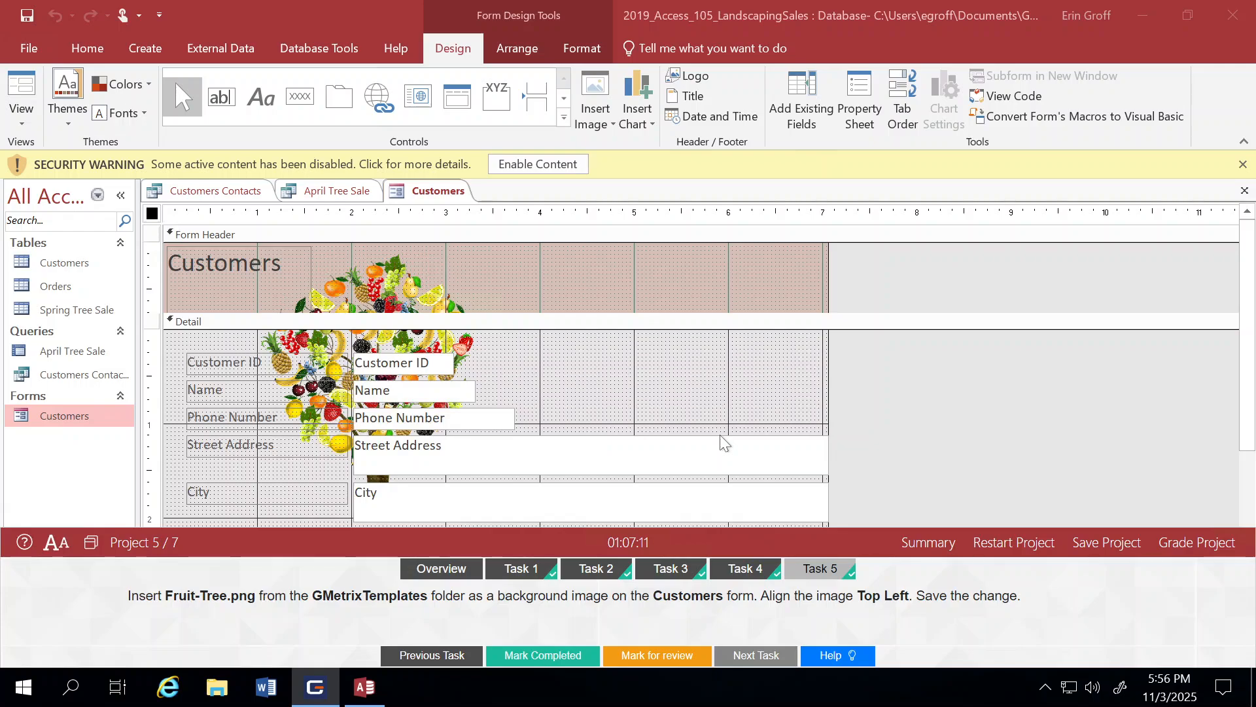
left_click(591, 576)
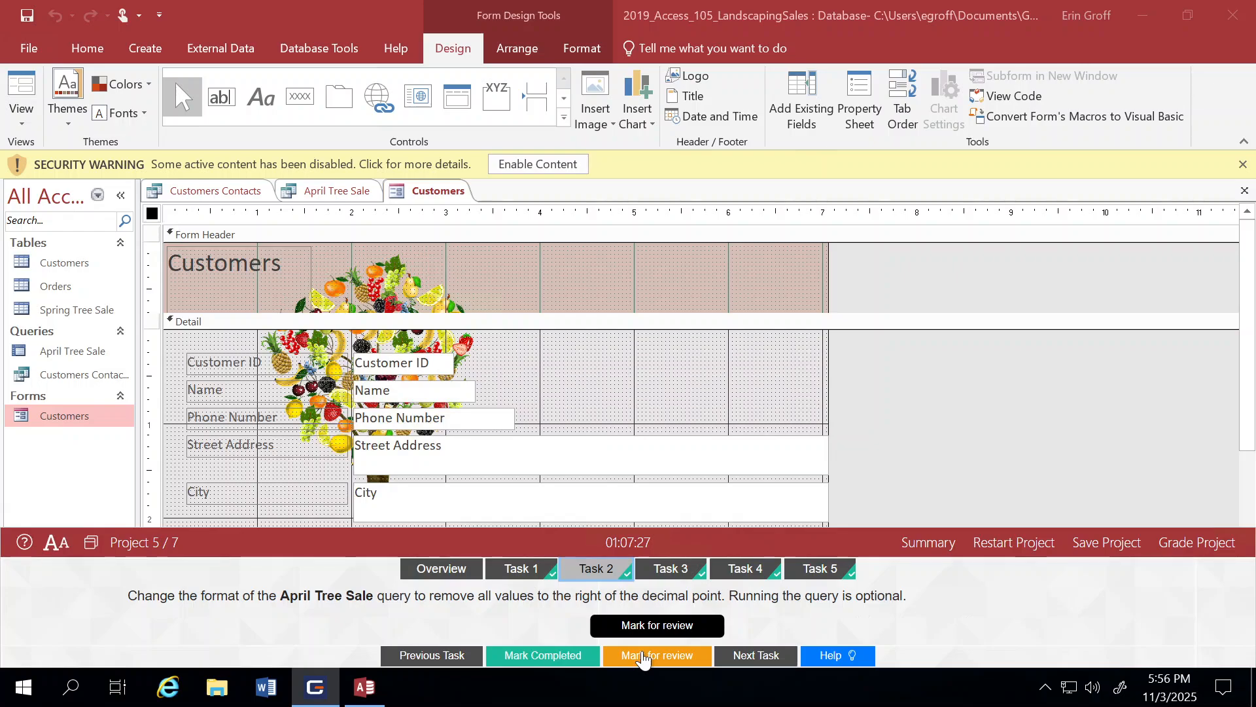
- Open the April Tree Sale query in Design View and display the April column's field properties
right_click(72, 356)
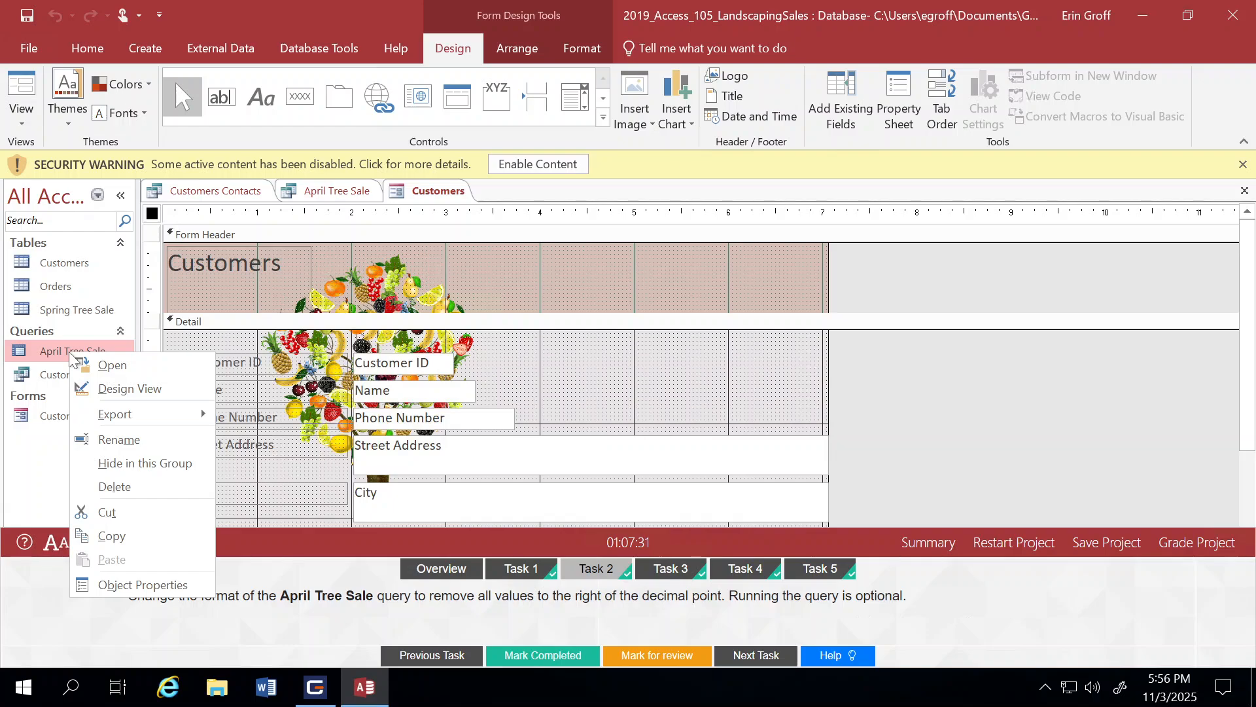
left_click(117, 392)
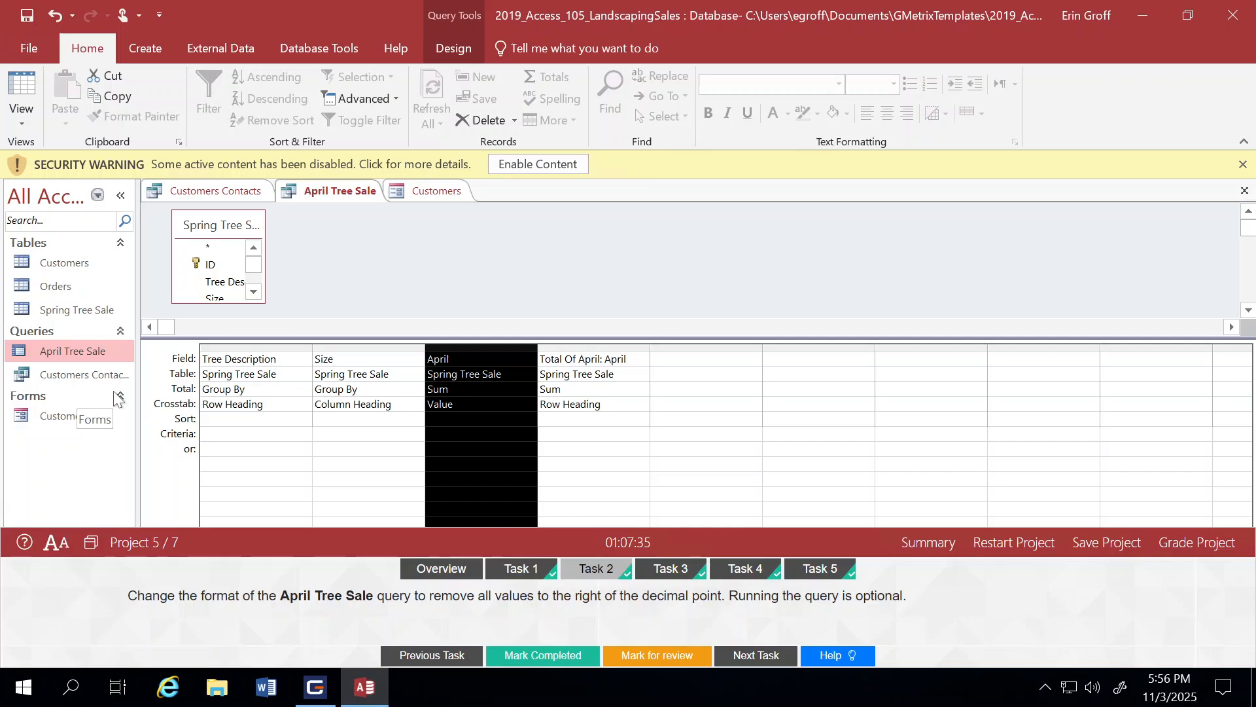
left_click(438, 49)
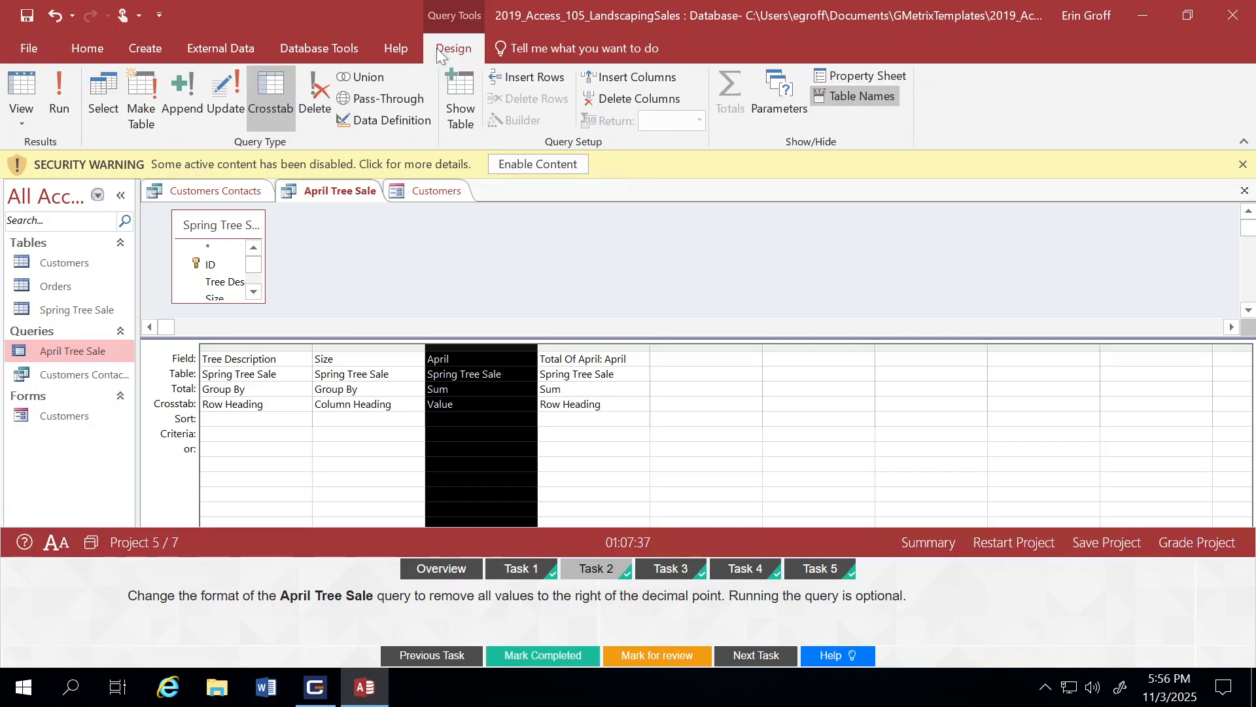
left_click(869, 75)
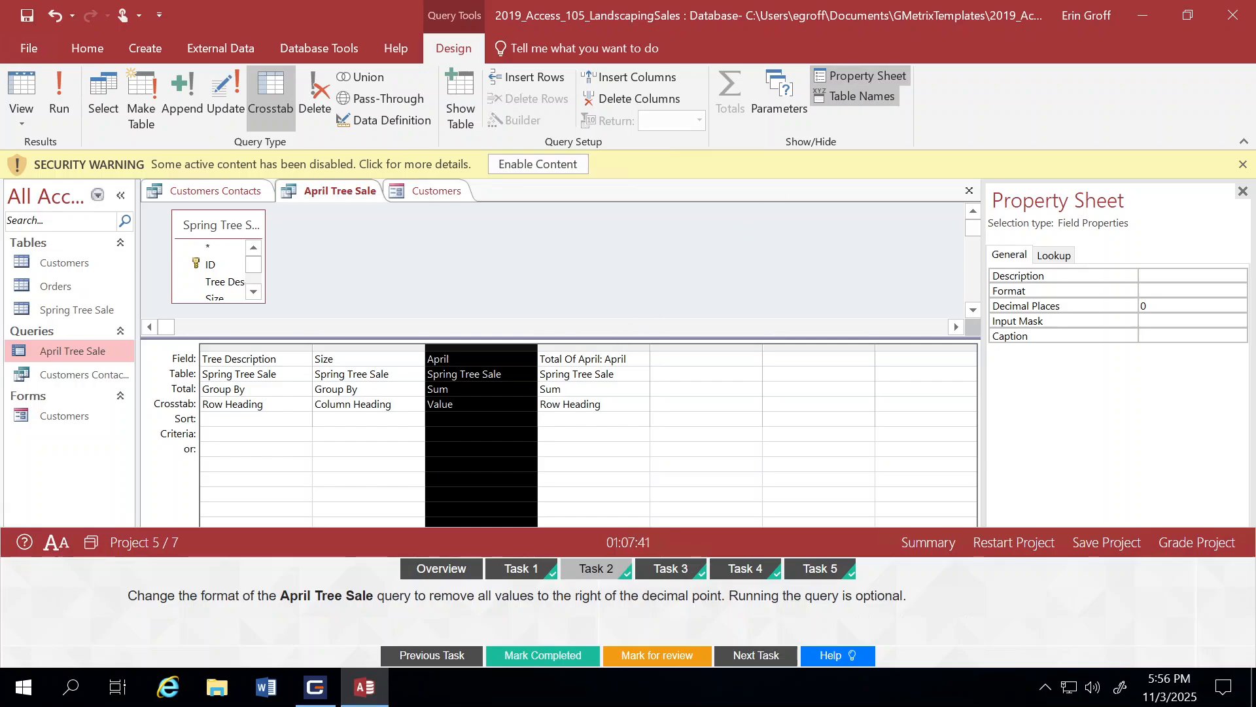
left_click(481, 359)
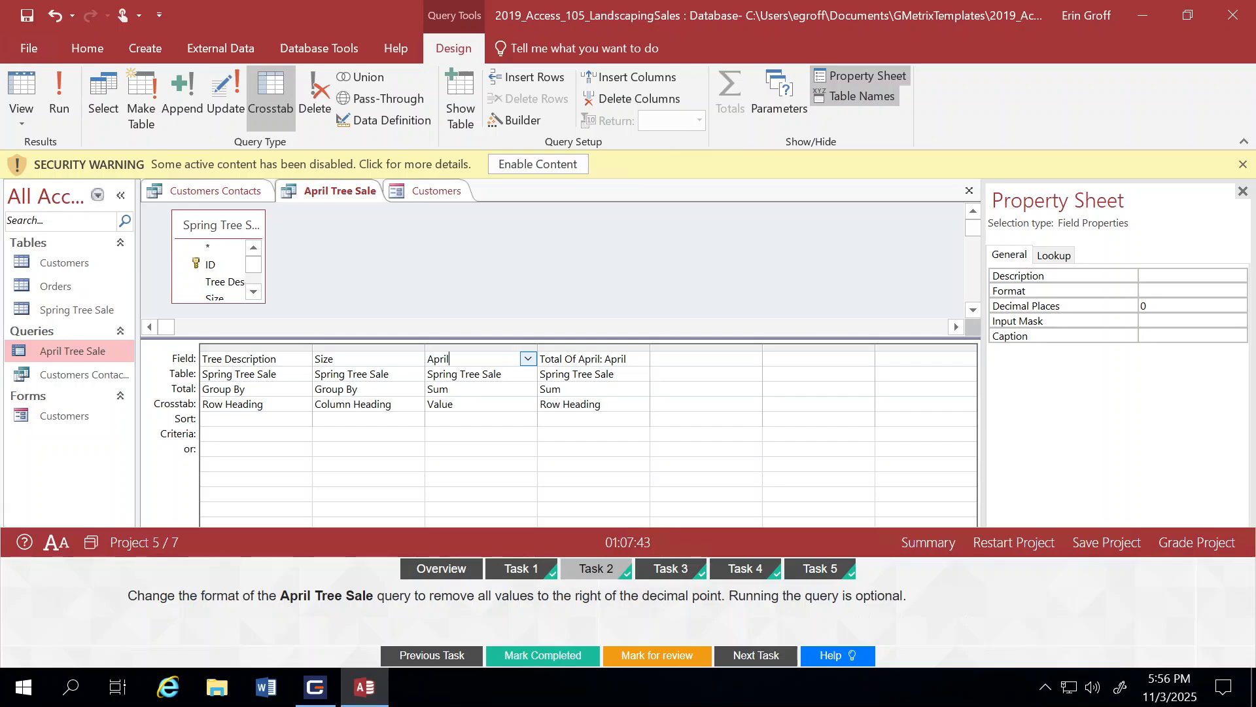
left_click(470, 348)
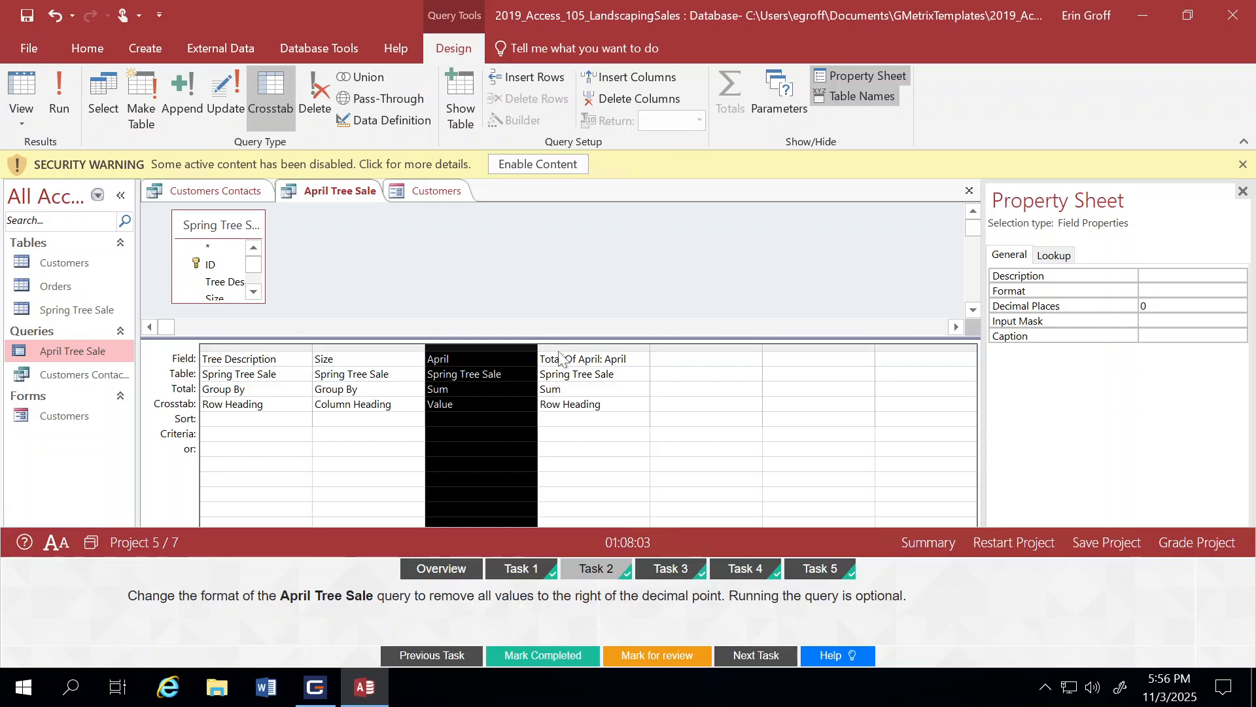
- Change the Decimal Places property of the Total Of April column to remove its decimals, and close the property sheet
left_click(587, 345)
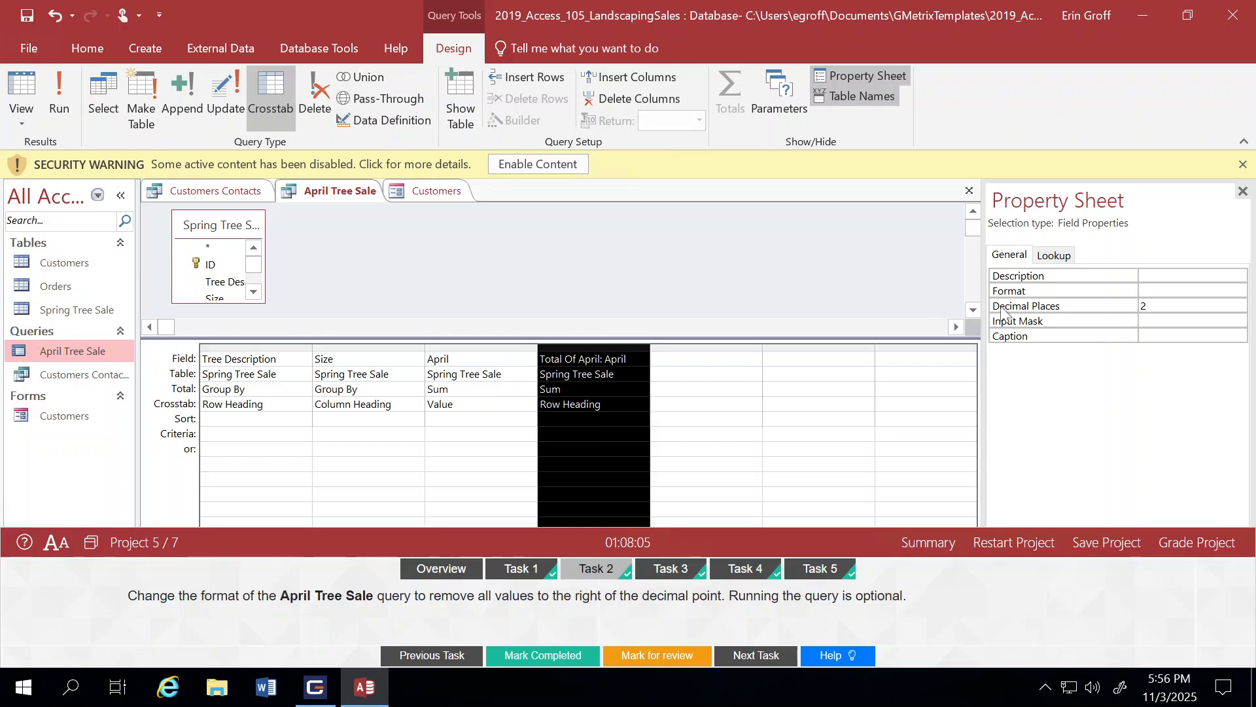
left_click(1147, 306)
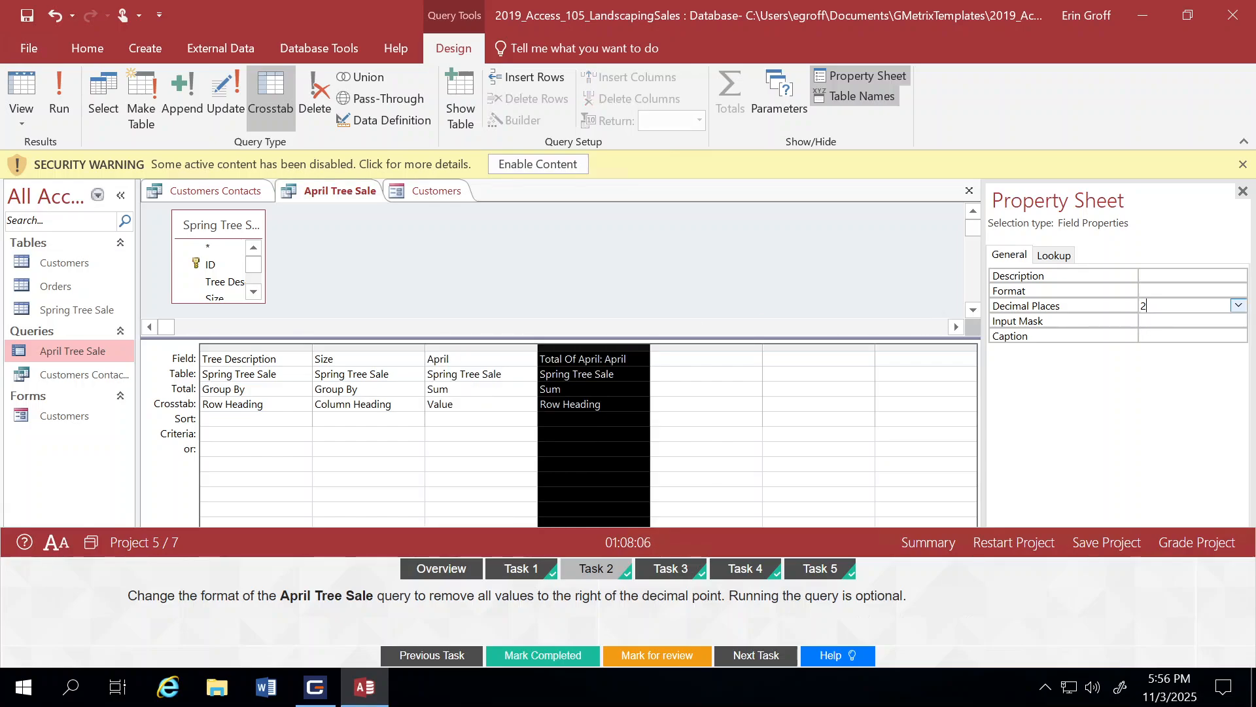
left_click(1238, 305)
left_click(1183, 322)
left_click(1244, 192)
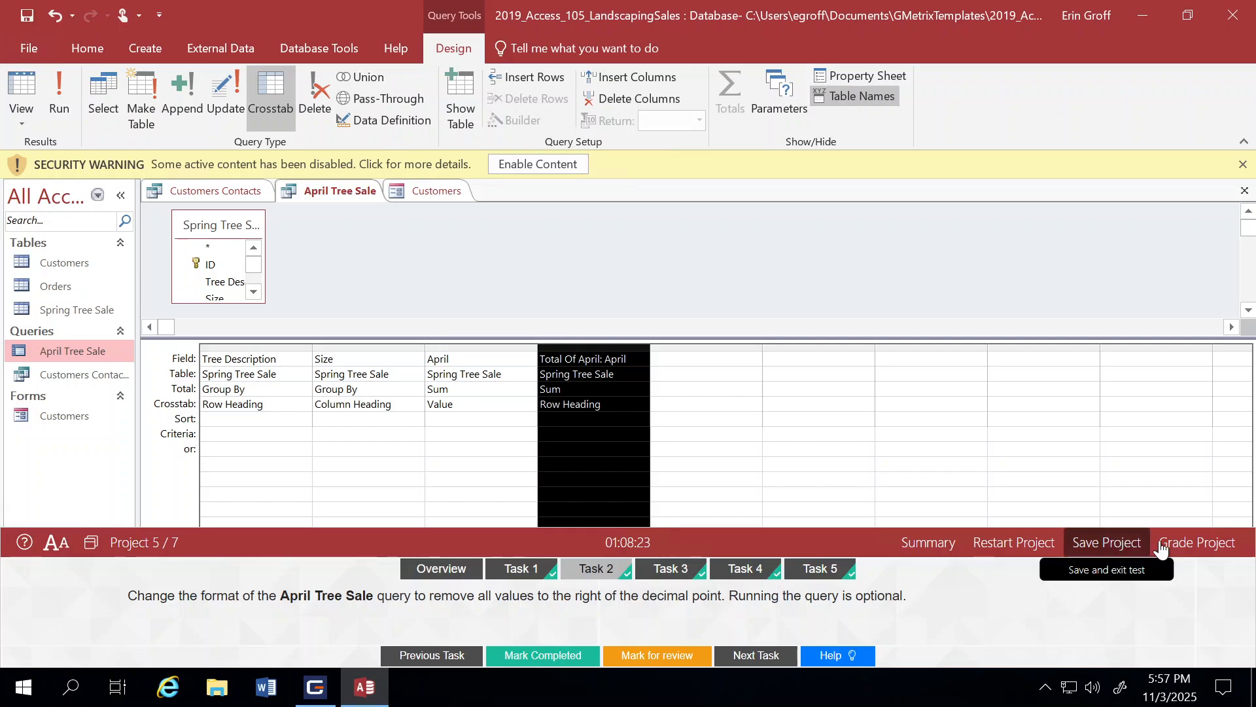
- Grade the project, and retry it from the feedback to return to the Task 4 instructions
left_click(1171, 546)
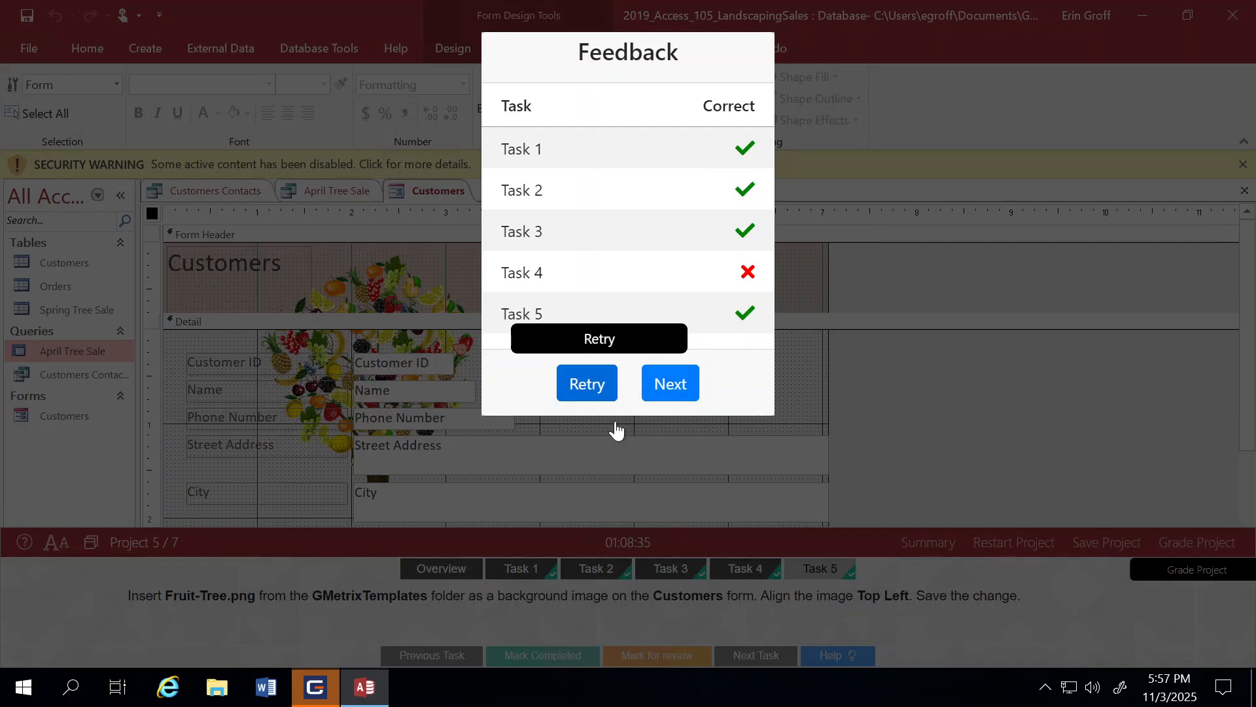
left_click(578, 379)
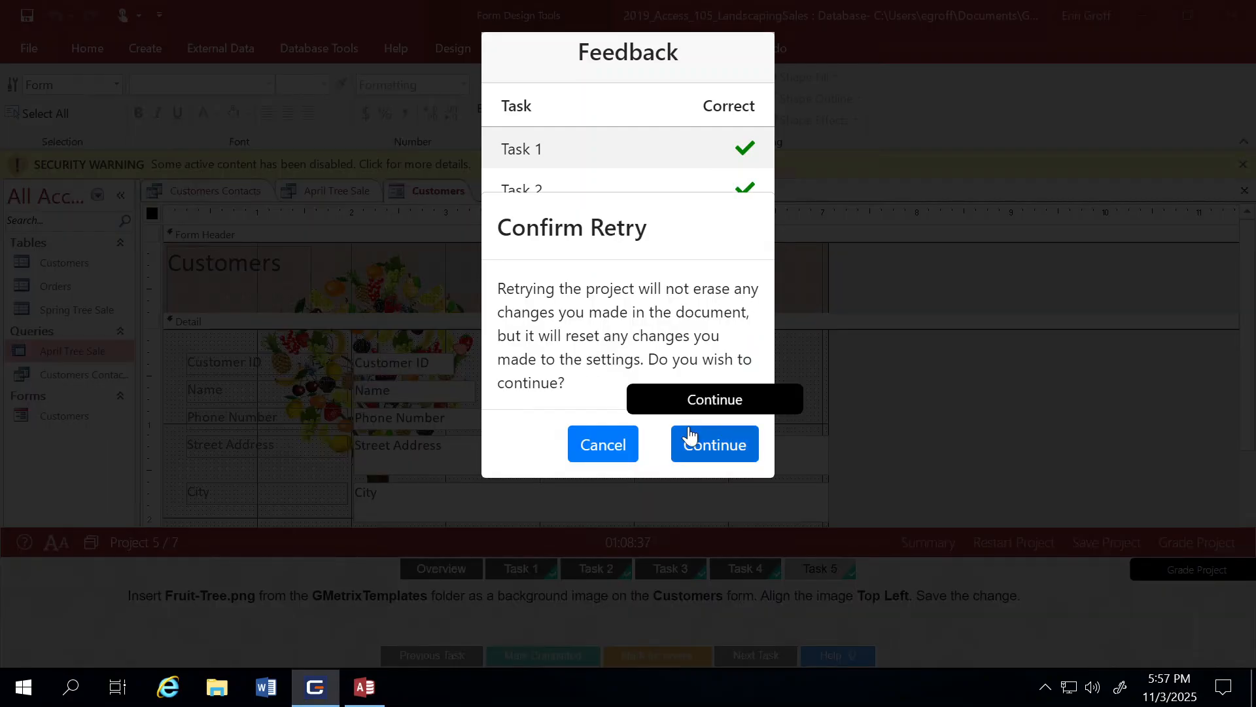
left_click(700, 450)
left_click(737, 572)
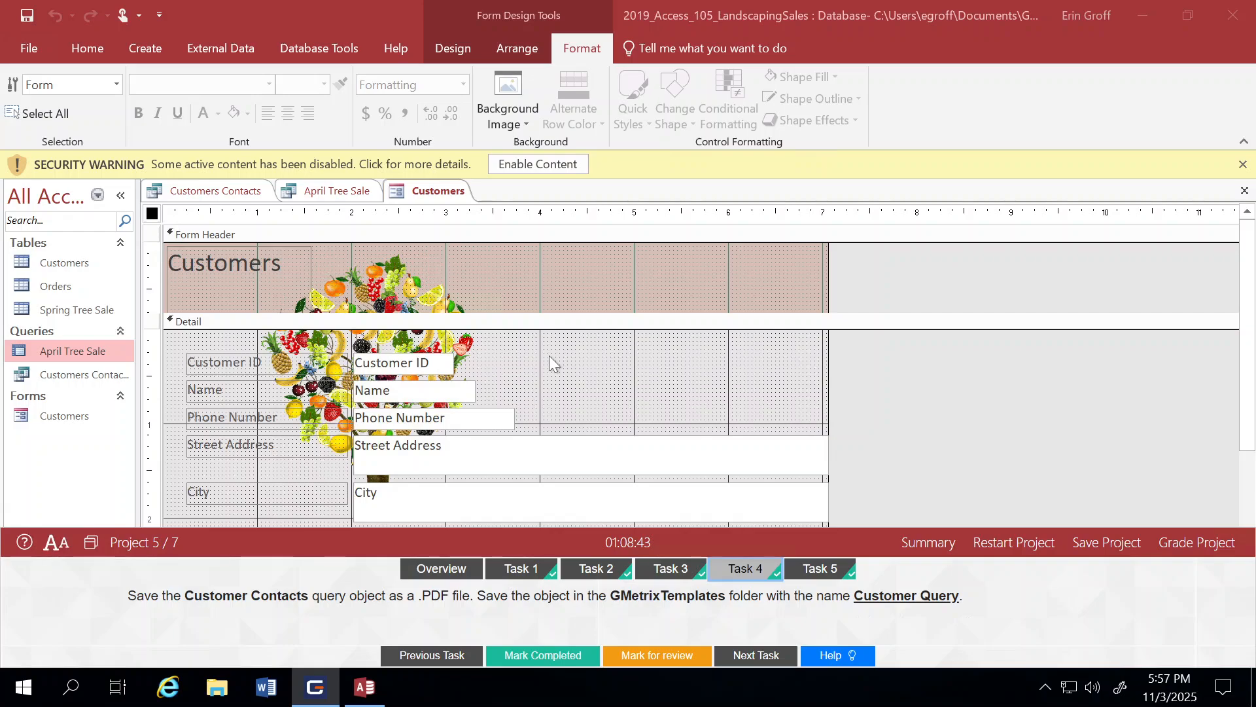
- Select the Customers Contacts query and start saving the object as PDF or XPS
left_click(57, 375)
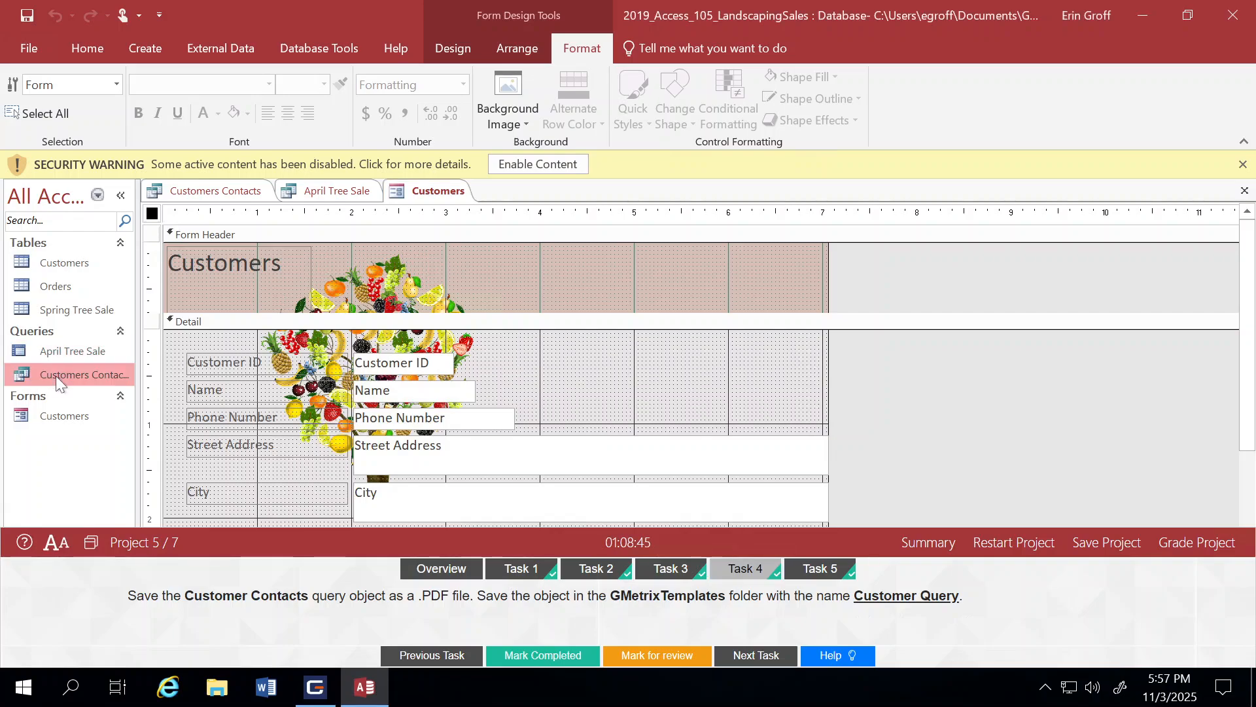
left_click(34, 49)
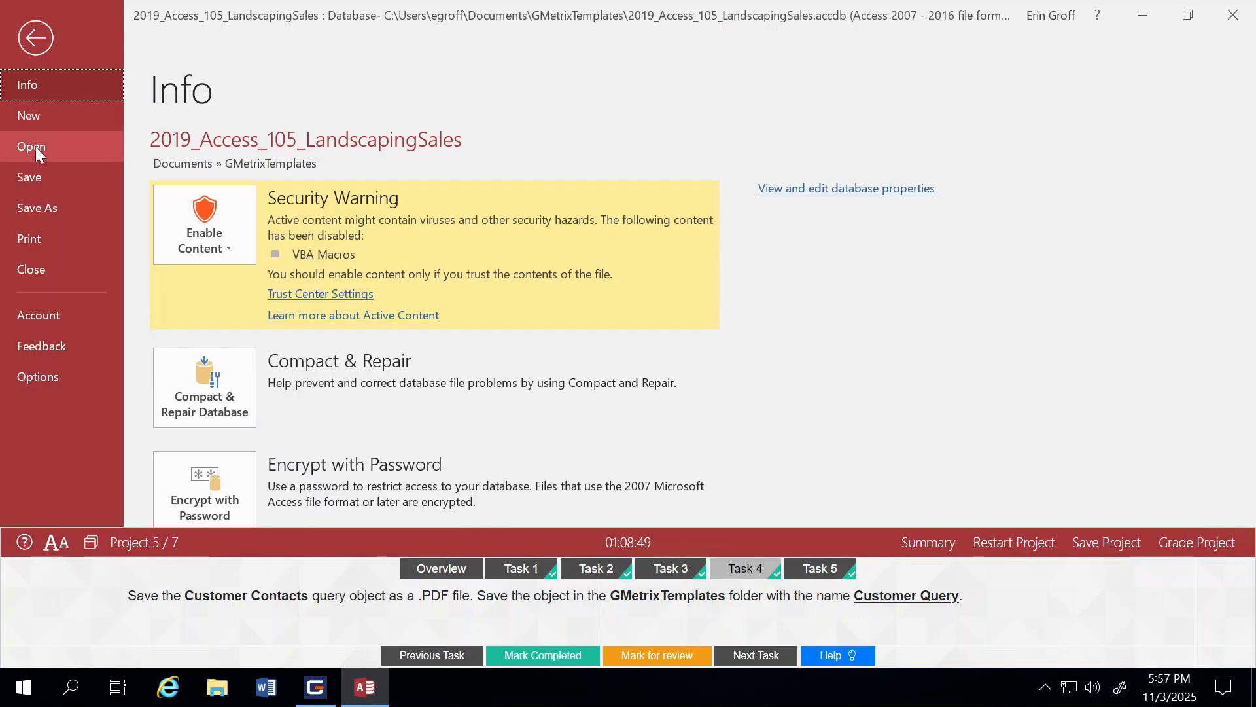
left_click(55, 206)
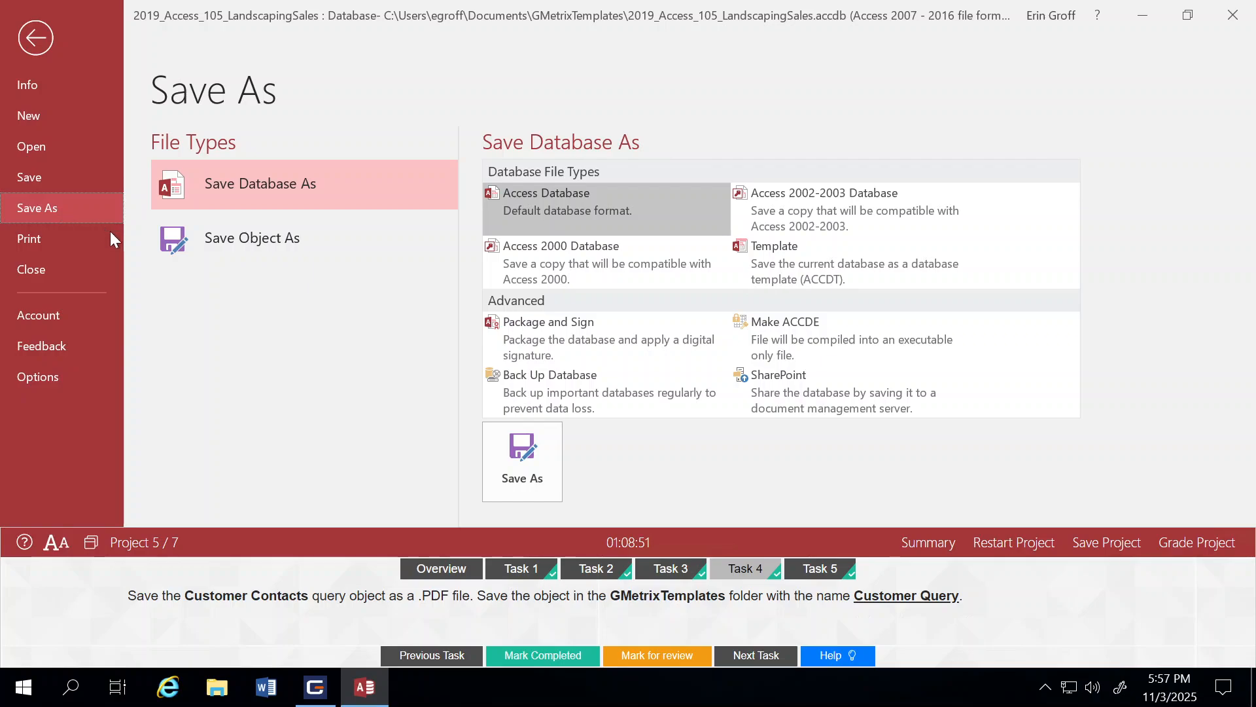
left_click(245, 247)
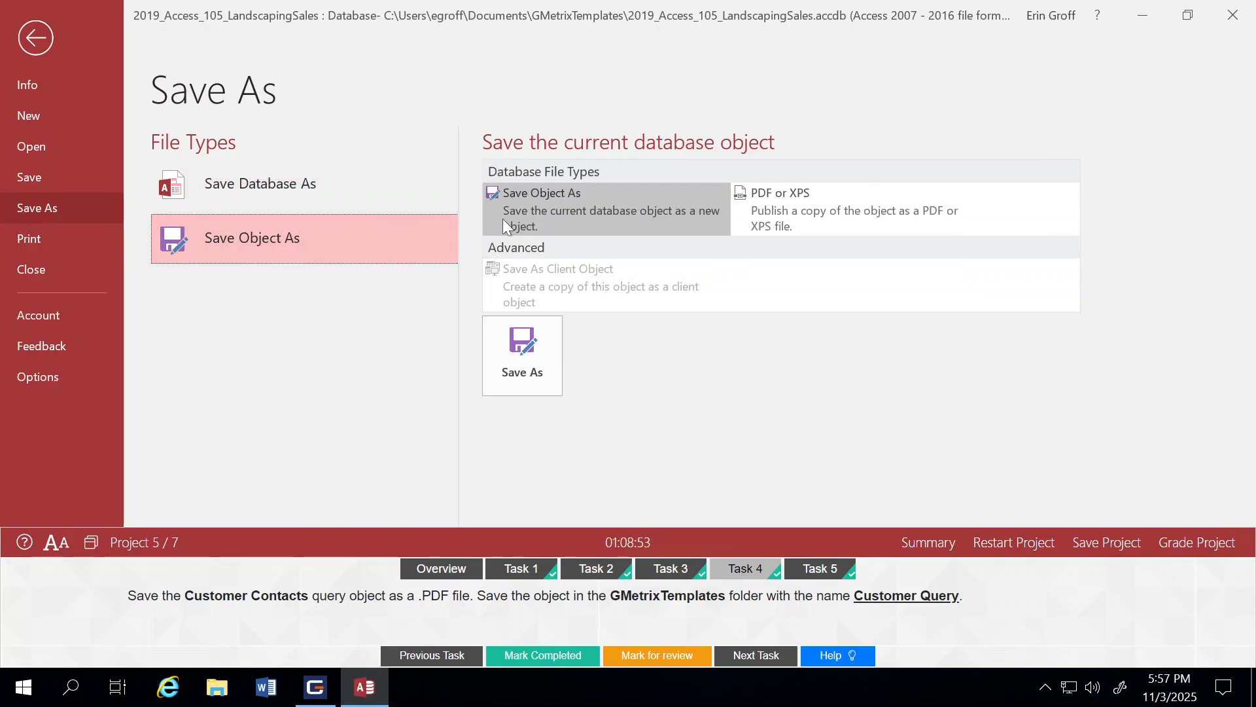
left_click(810, 203)
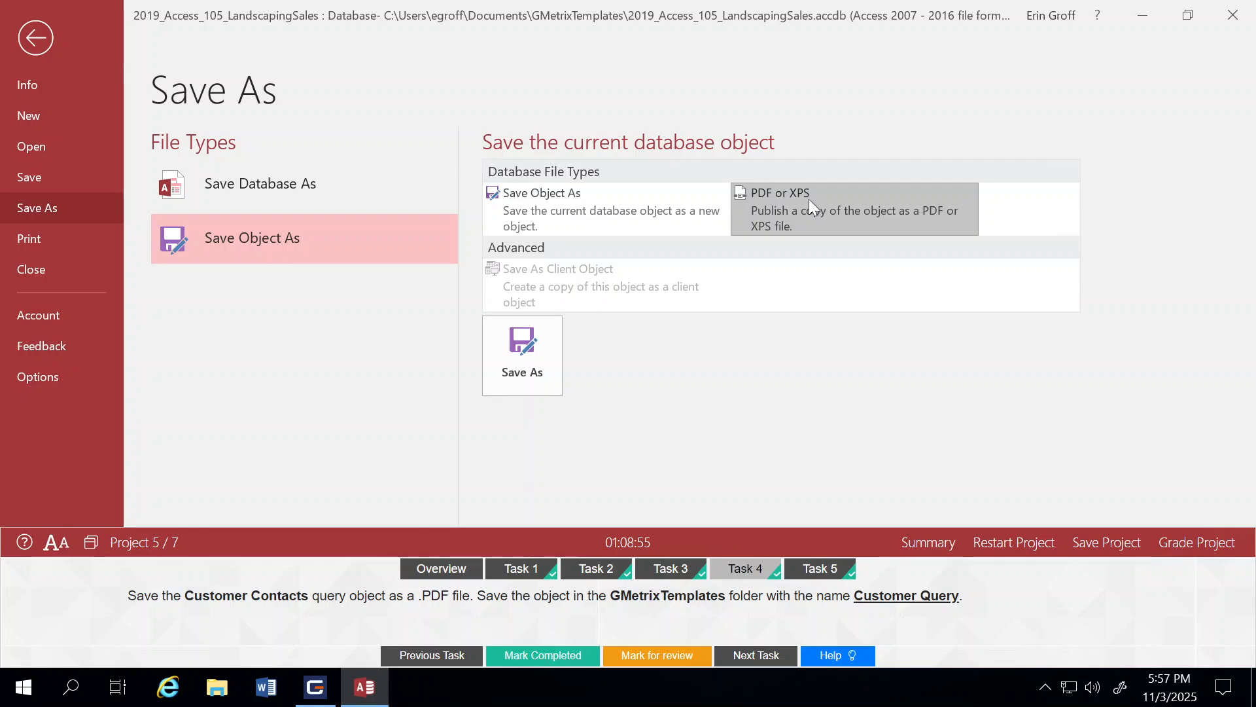
left_click(523, 367)
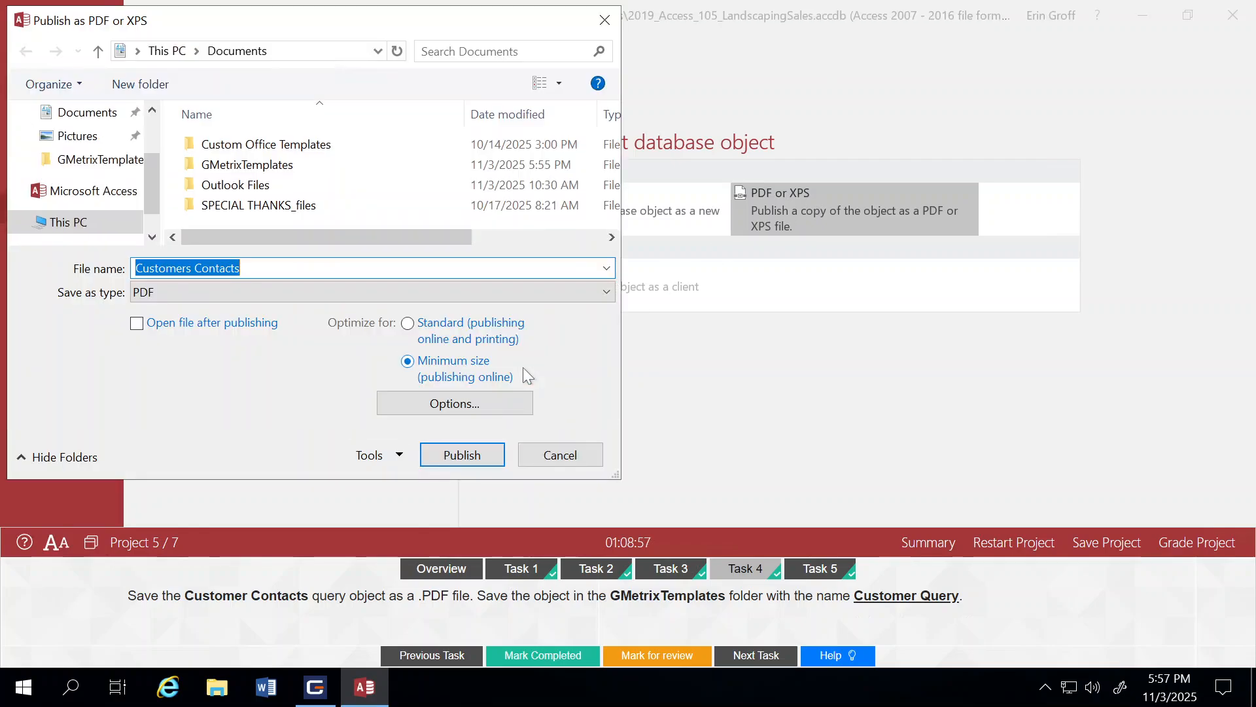
- Publish the query as a PDF named Customer Query in the GMetrixTemplates folder
left_click(272, 167)
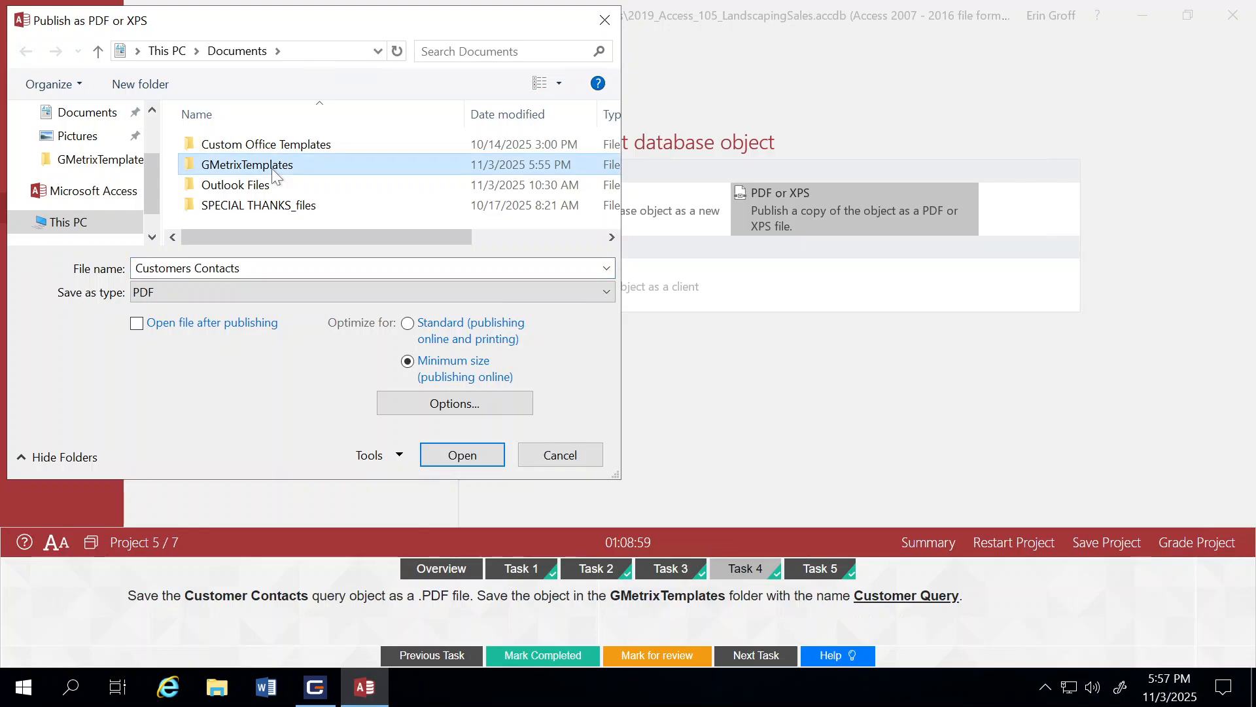
double_click(272, 168)
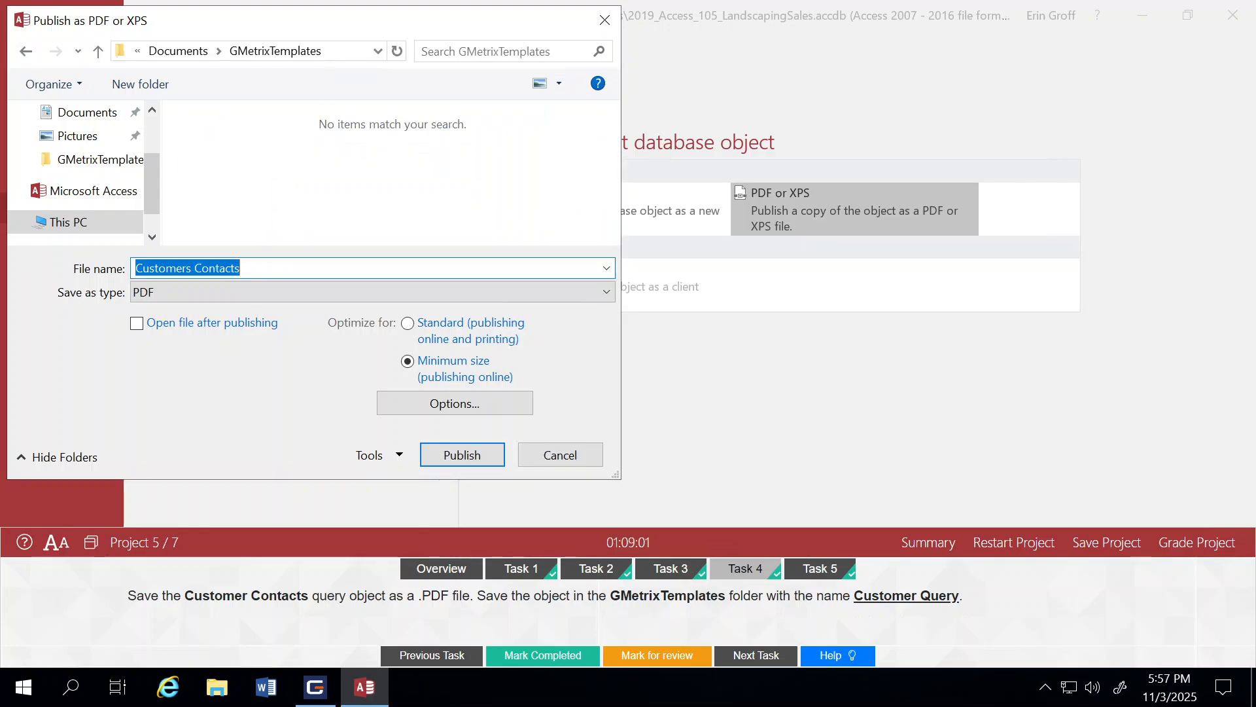
type("Customer Q")
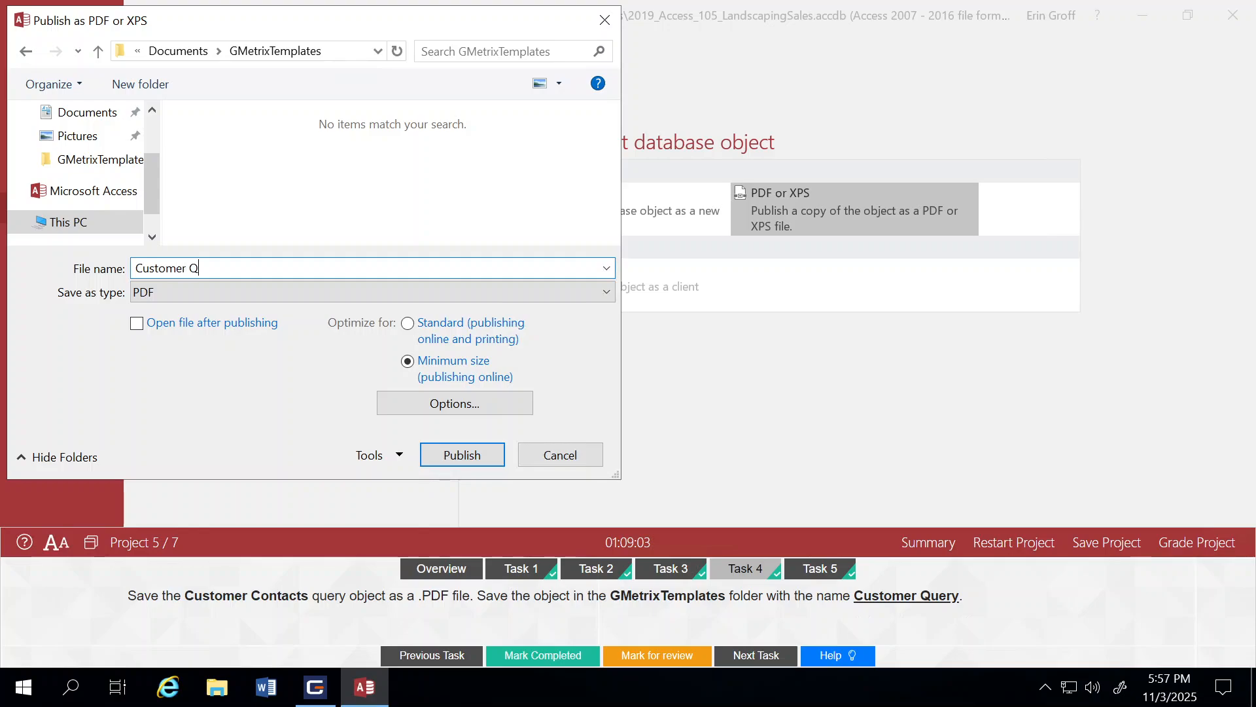
type("uery")
left_click(451, 459)
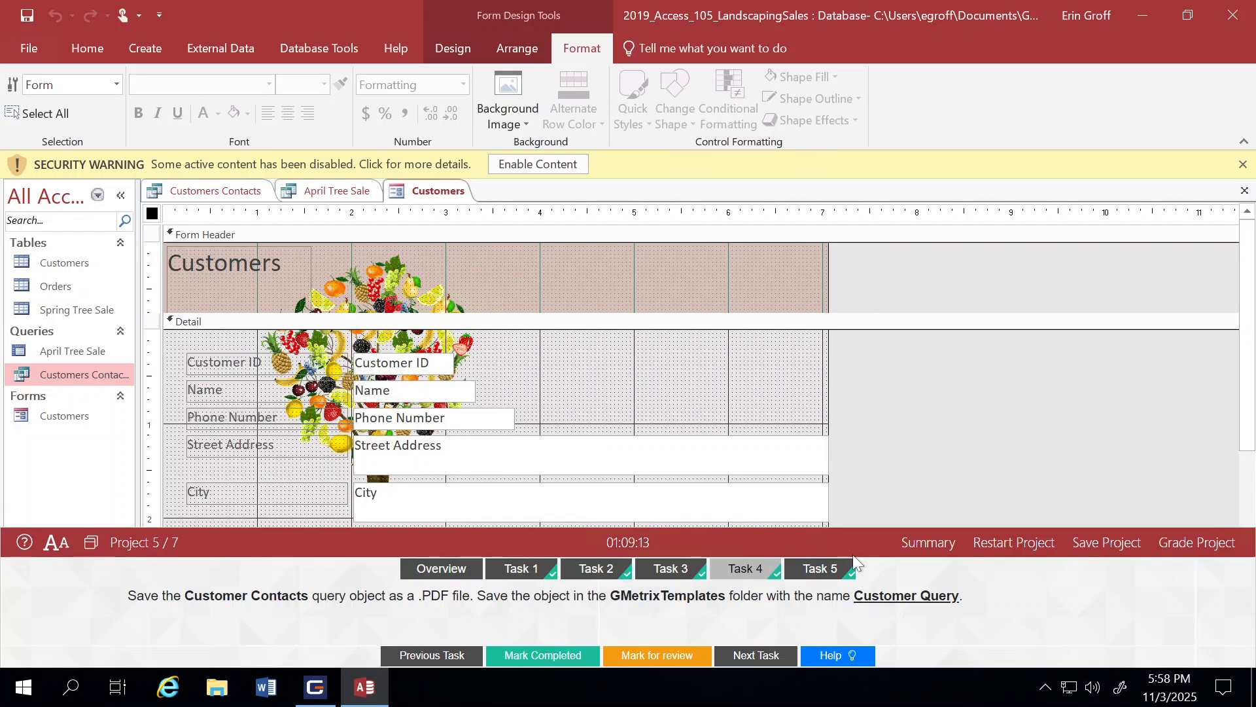
- Grade the project again and continue to the next project from the feedback
left_click(1190, 555)
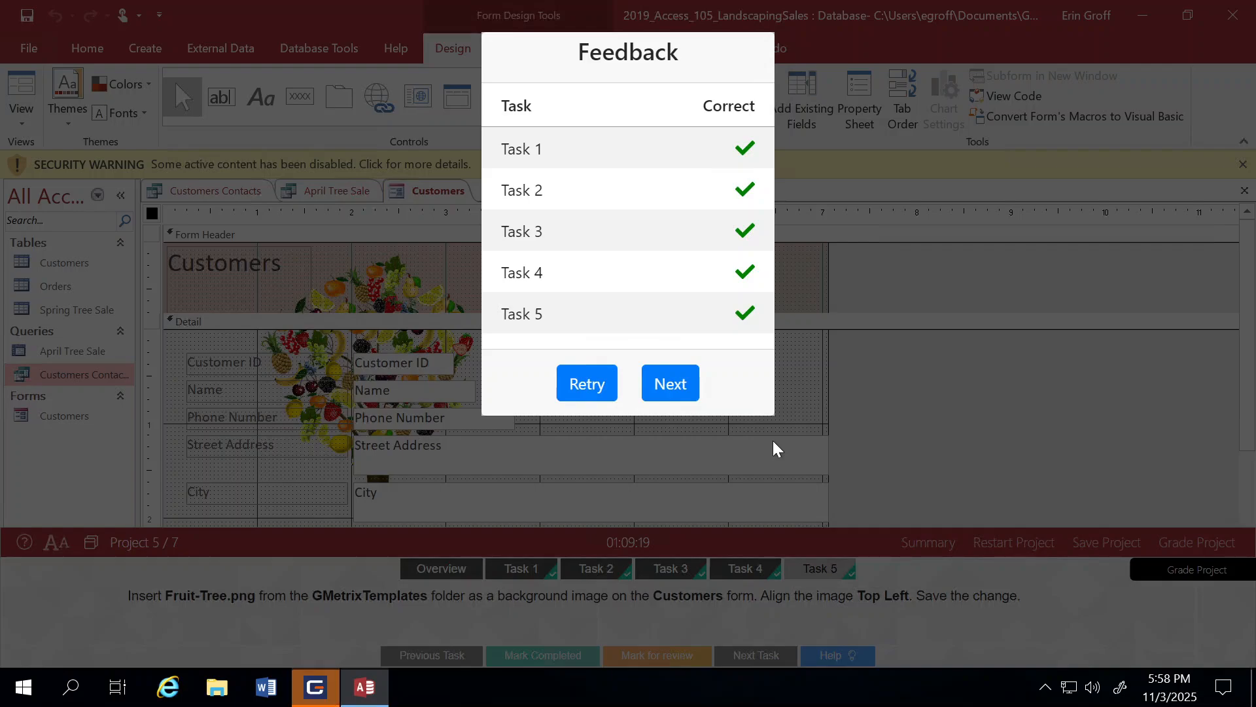
left_click(668, 396)
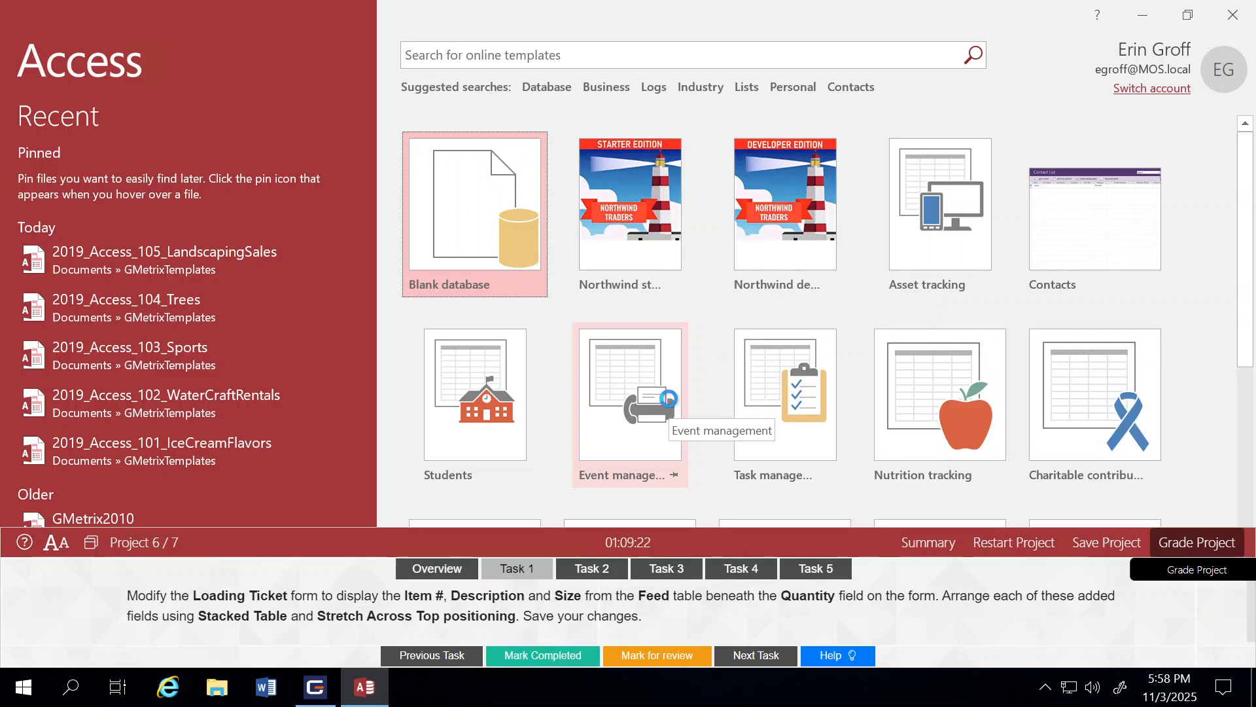